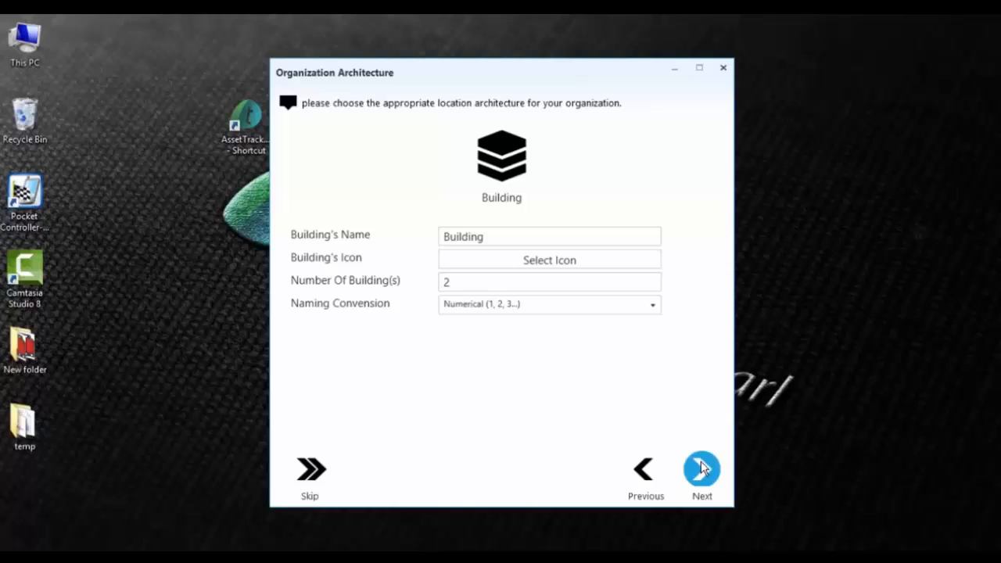
Keep 2 buildings with Numerical naming and advance to the Floor step.
click(703, 468)
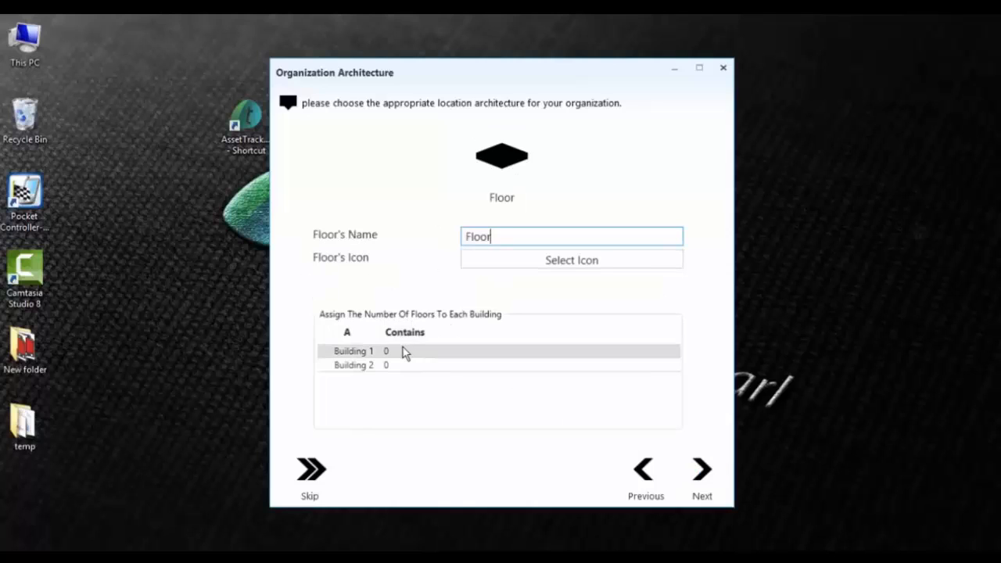
Give Building 1 one floor and Building 2 two floors.
click(402, 352)
click(402, 352)
text(1)
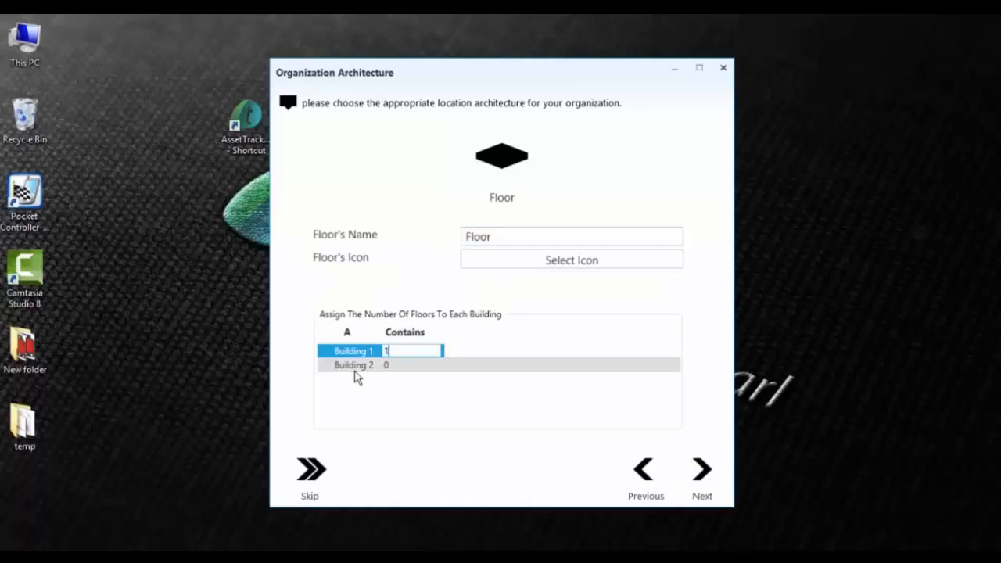
click(399, 373)
click(398, 366)
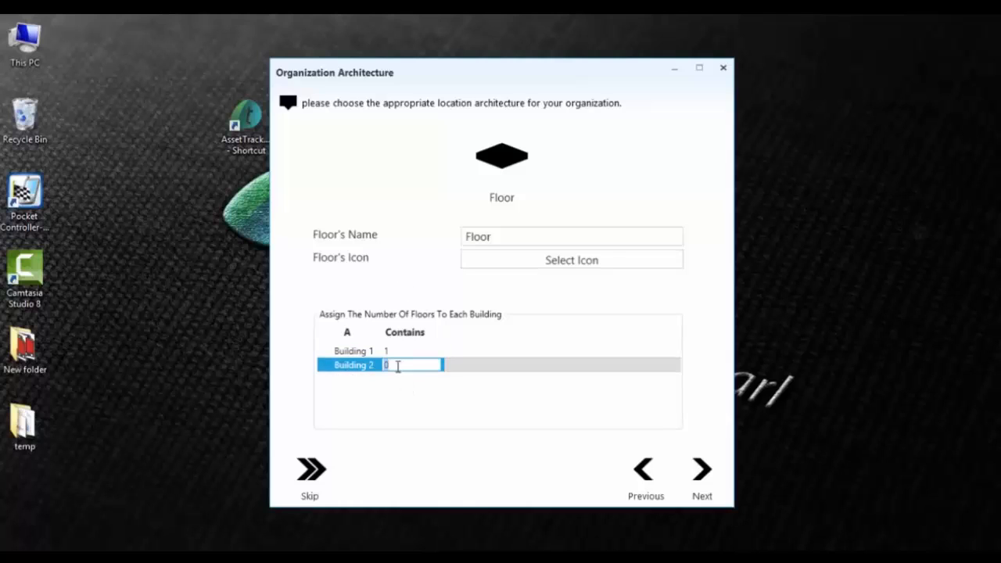
text(2)
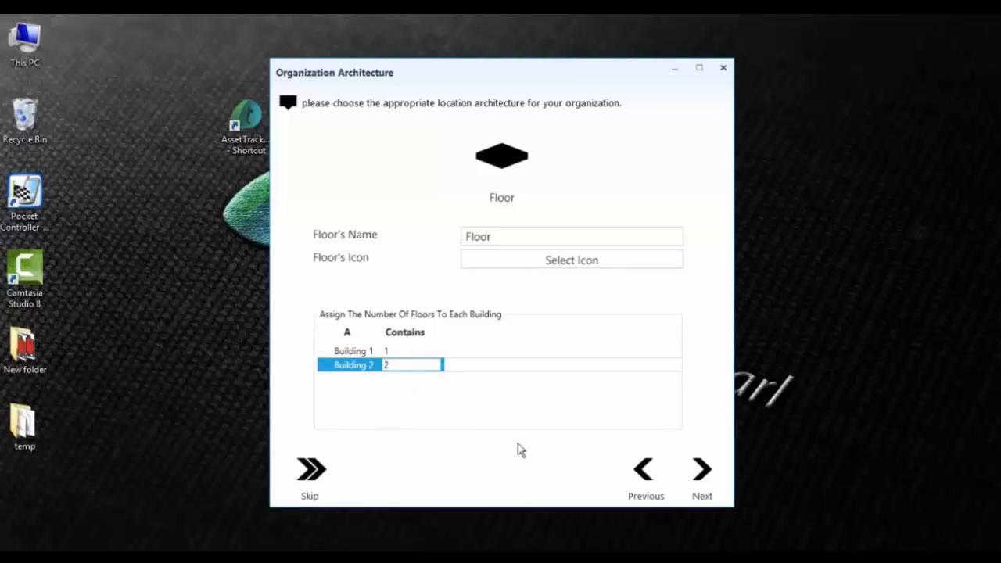
Assign 2, 1 and 2 rooms to the three floors and finish the wizard.
click(708, 475)
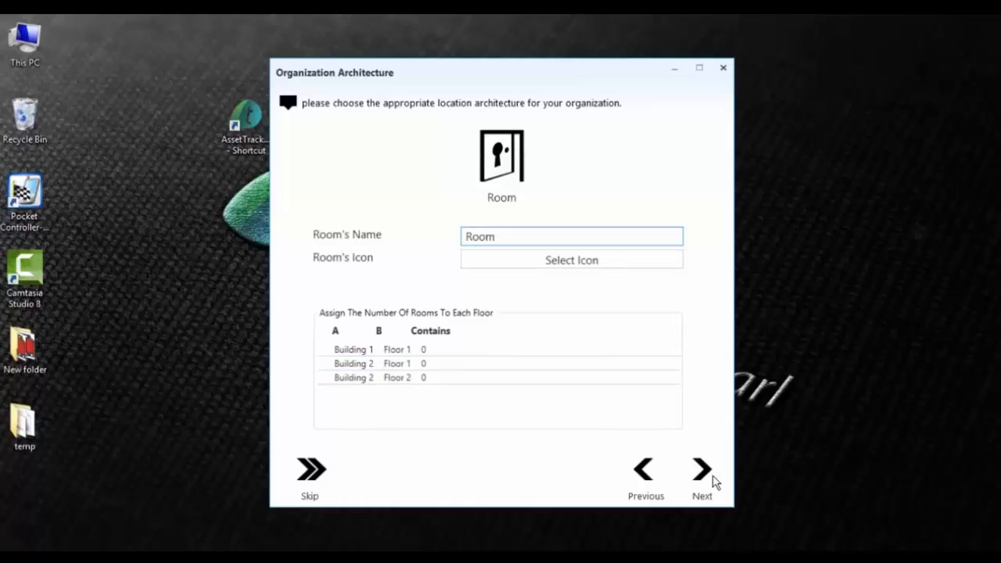
click(428, 351)
click(429, 351)
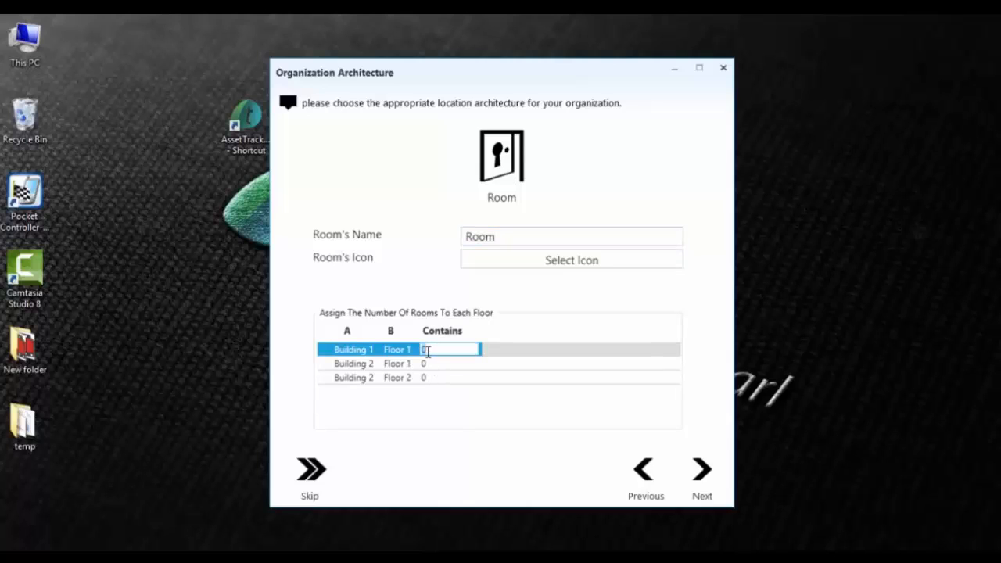
text(2)
click(435, 363)
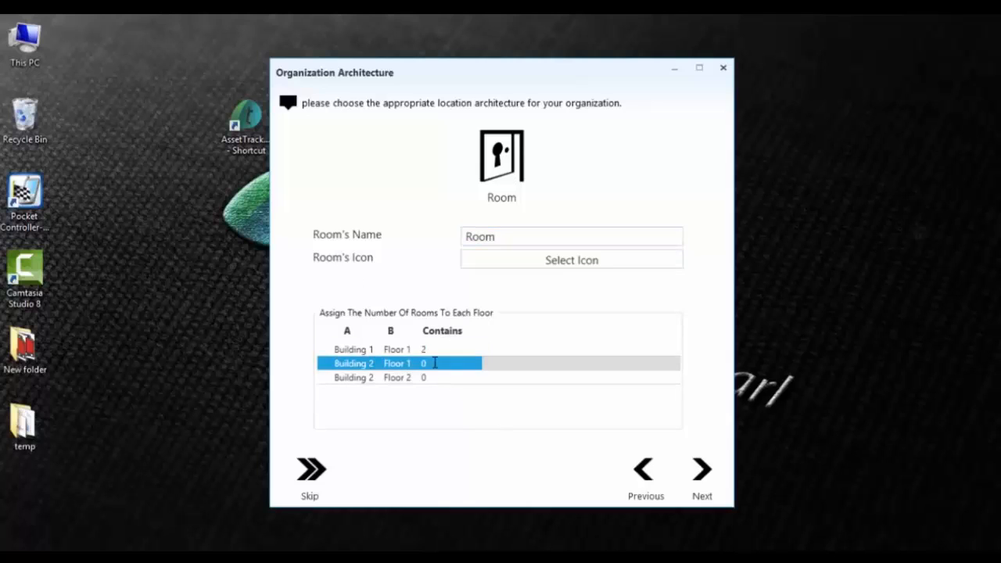
click(435, 363)
text(1)
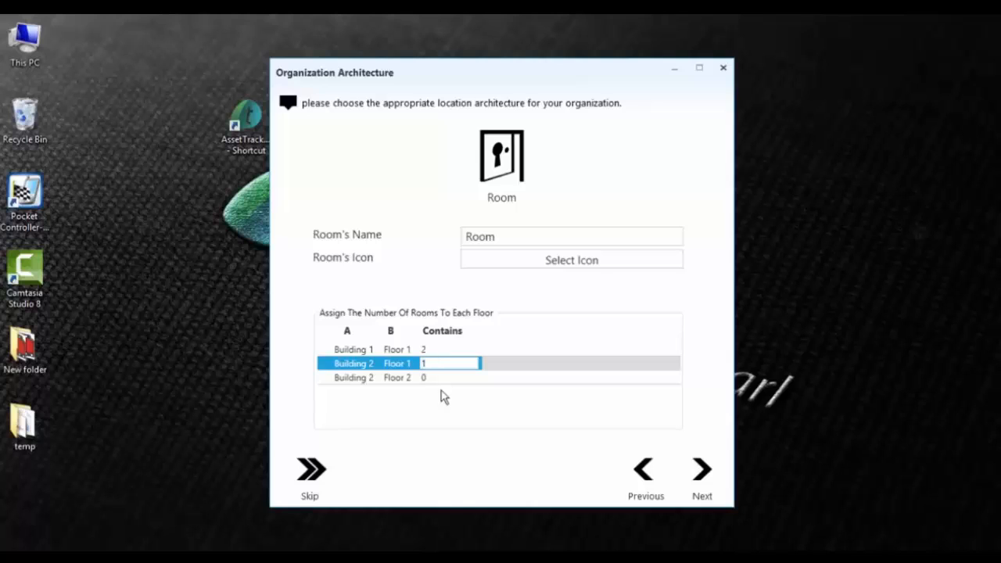
click(427, 379)
click(434, 378)
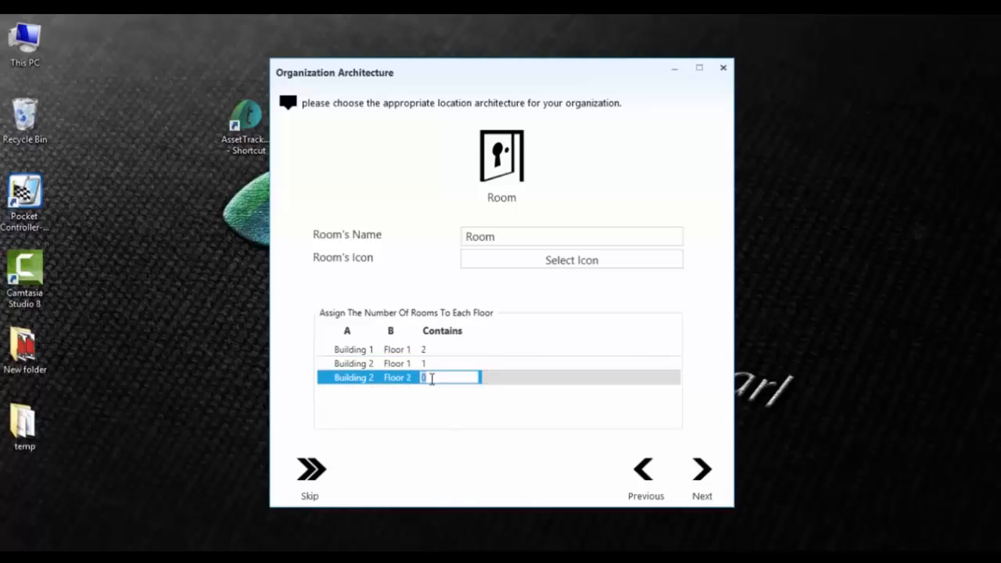
key(BackSpace)
text(2)
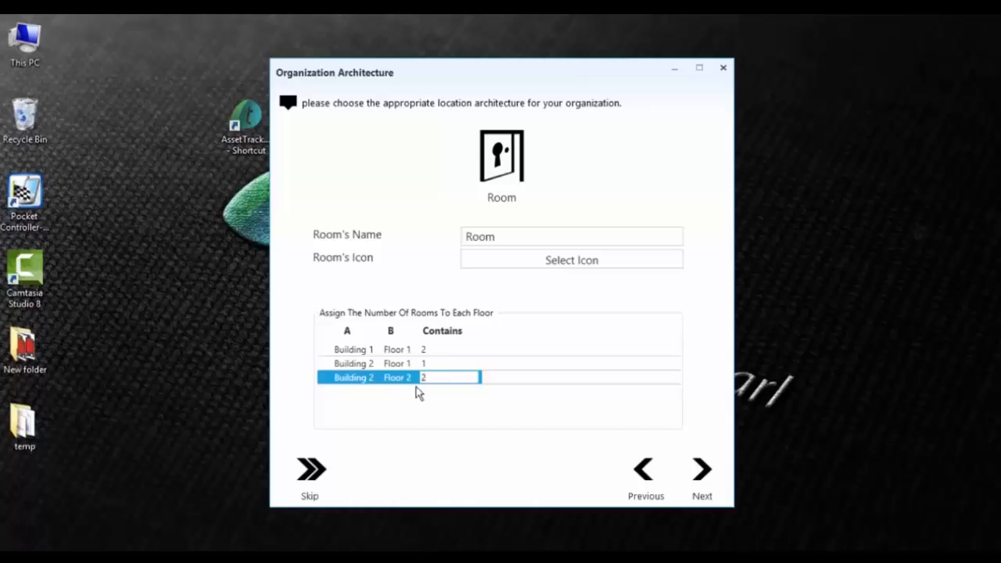
click(703, 473)
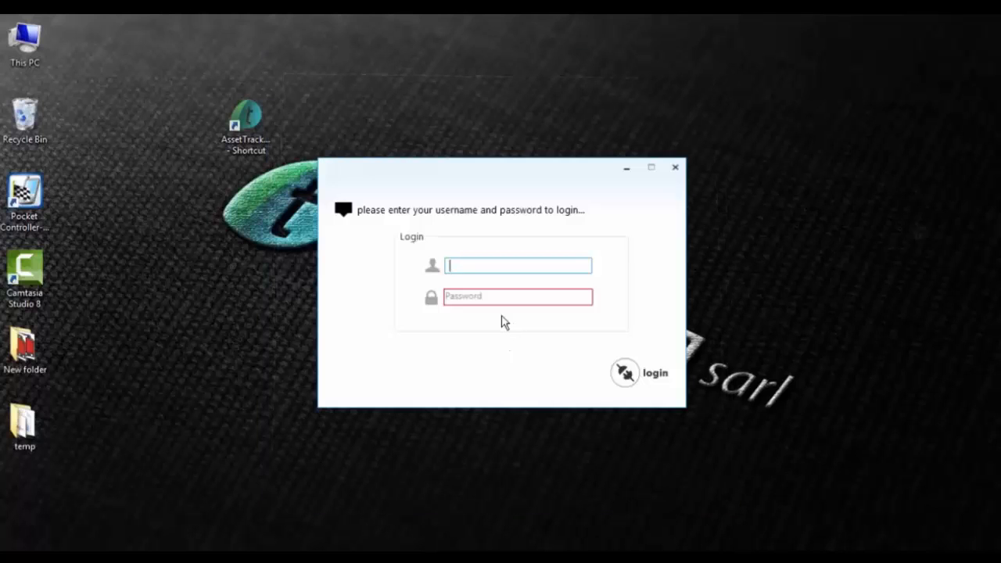
Log in as the administrator by entering the admin username and its password.
text(admin)
key(Tab)
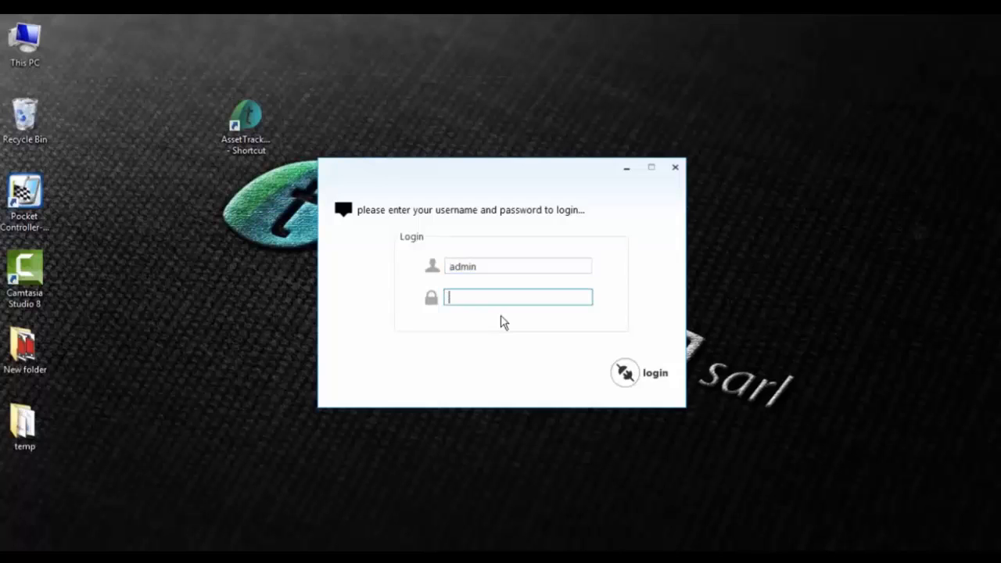
text(admin)
key(Return)
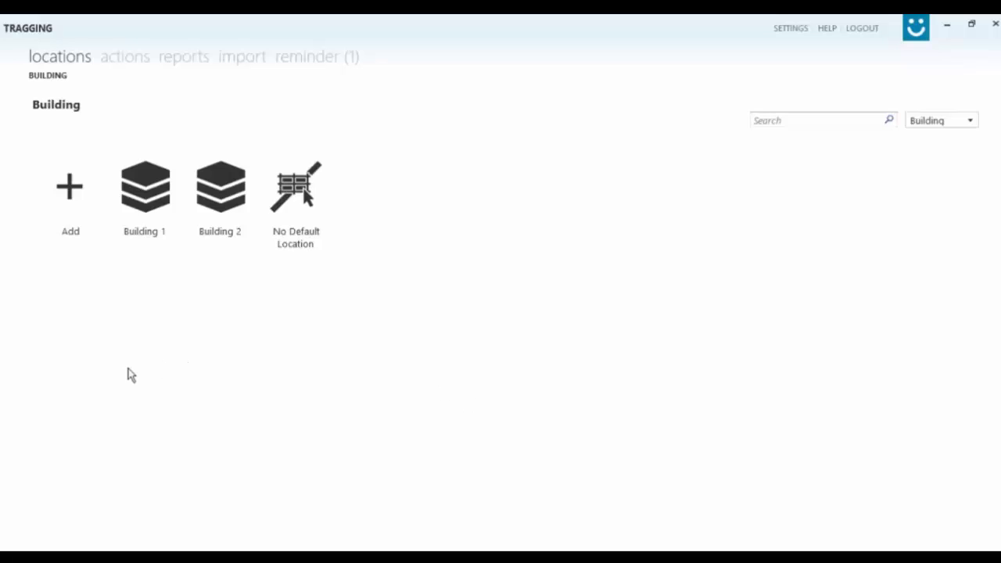
Drill into Building 1, then Floor 1, then Room 1.
click(144, 204)
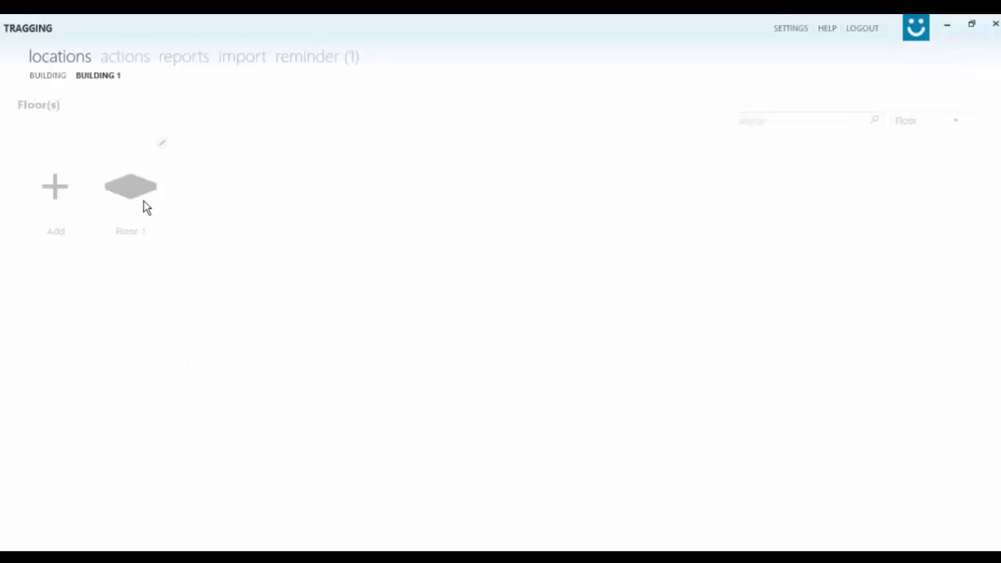
click(150, 208)
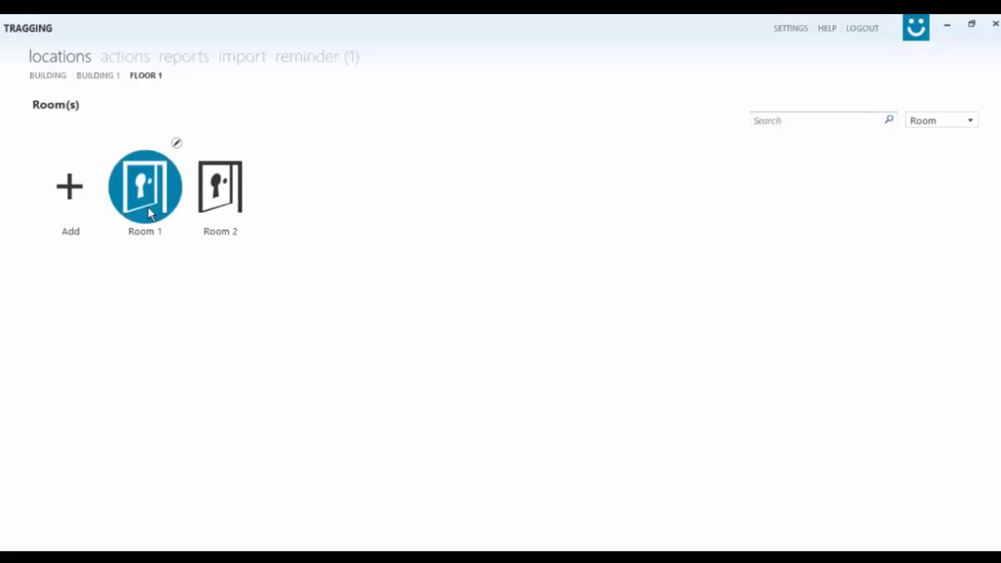
click(131, 219)
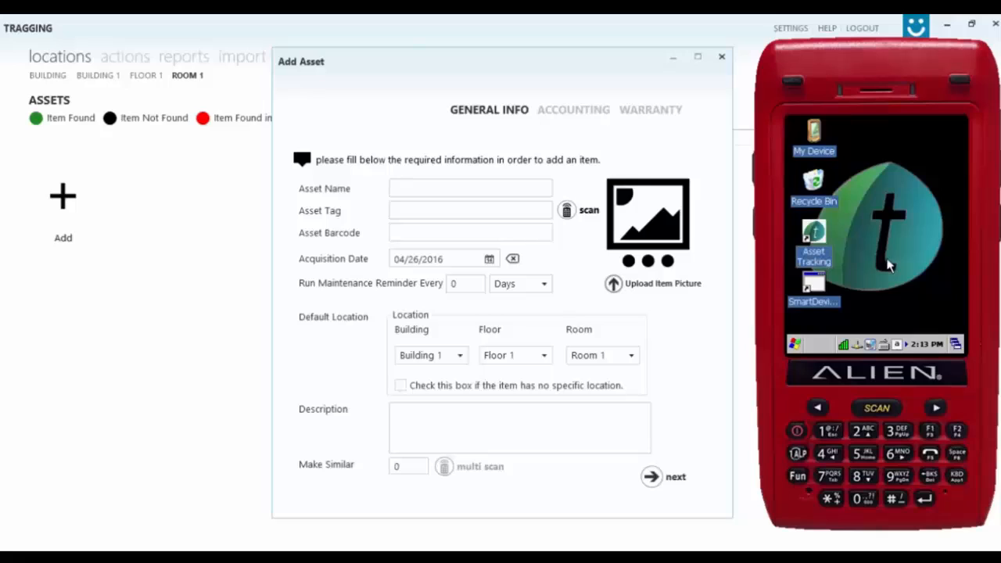
Launch the handheld's Asset Tracking app and log in.
click(818, 248)
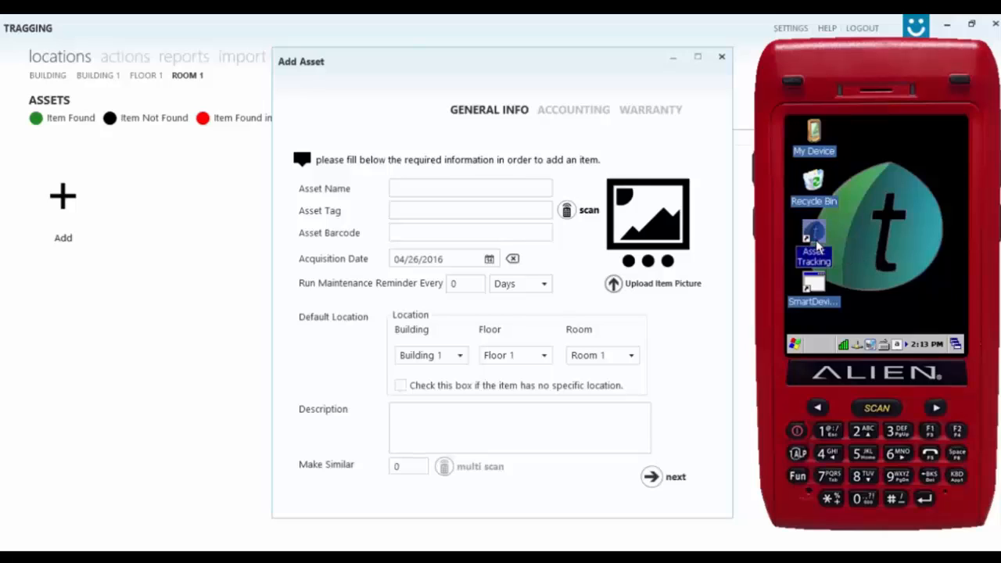
double_click(818, 249)
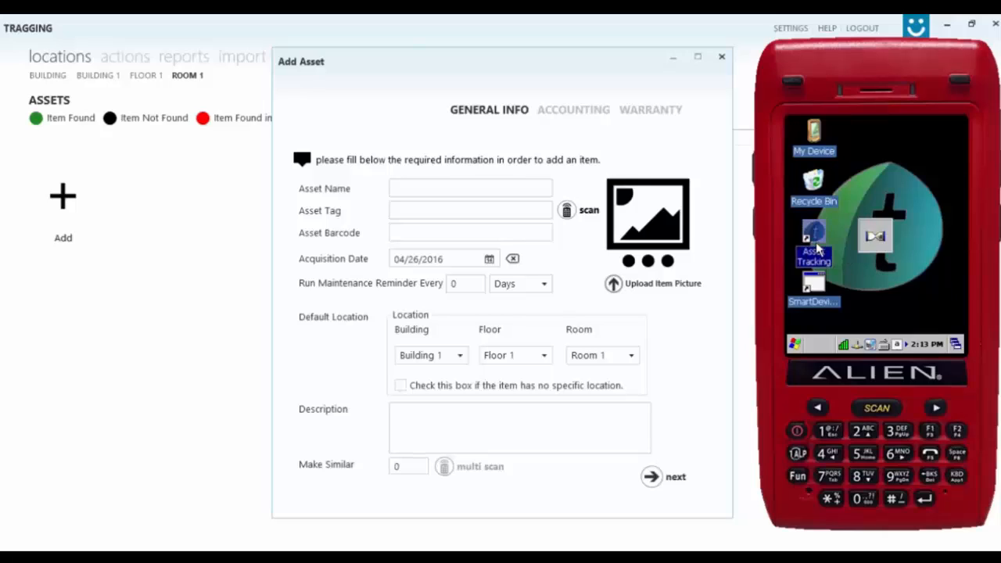
click(866, 266)
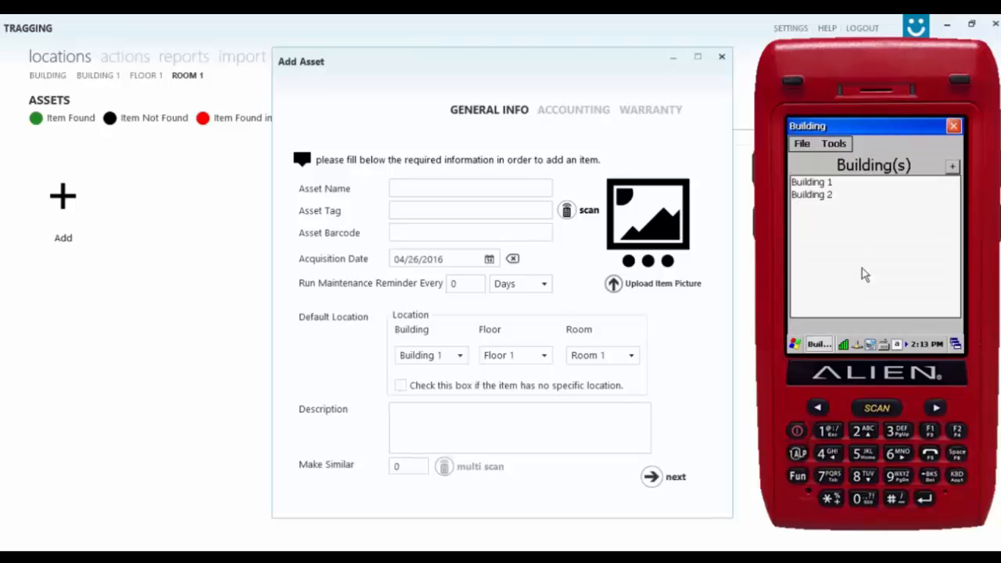
click(842, 147)
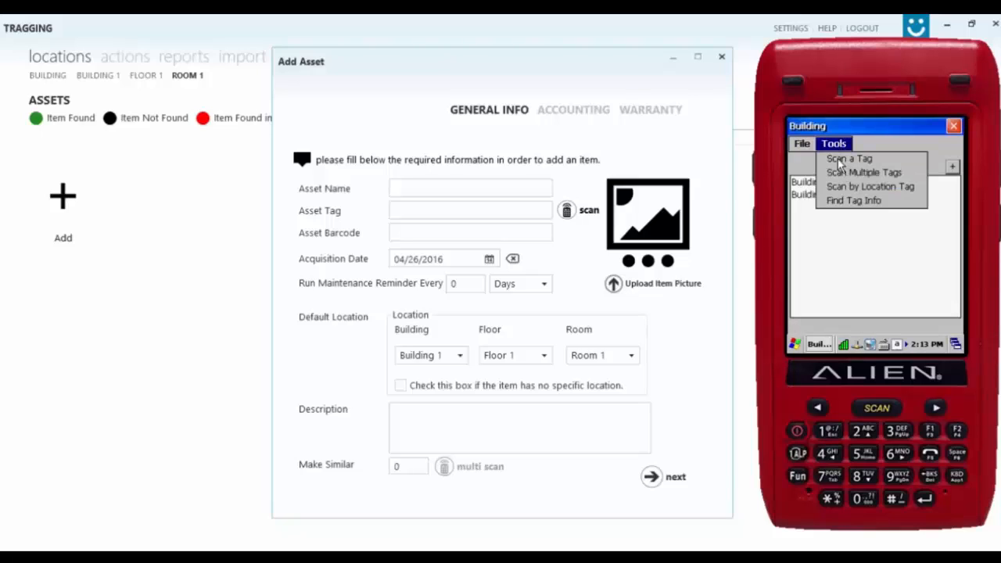
click(838, 159)
click(565, 212)
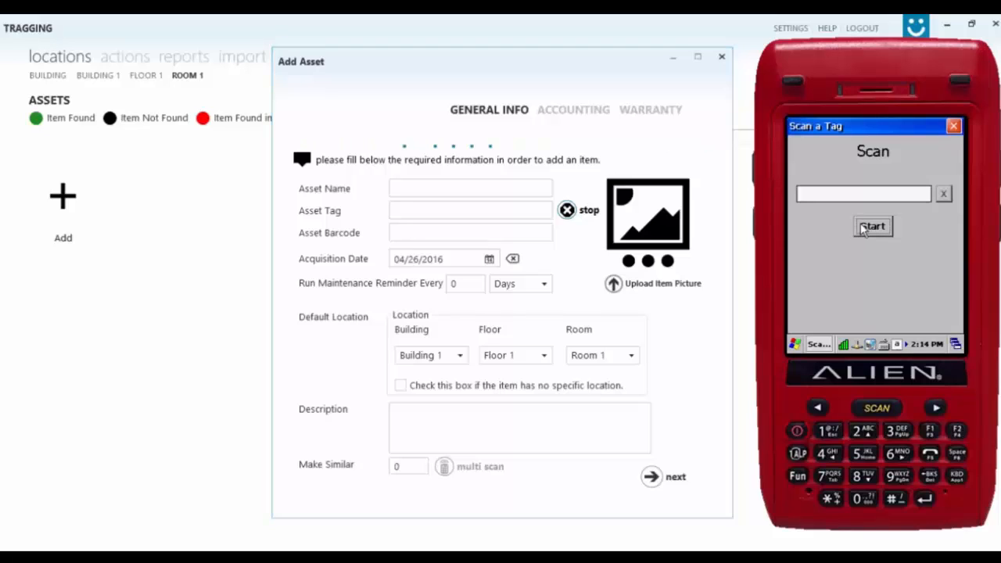
click(862, 228)
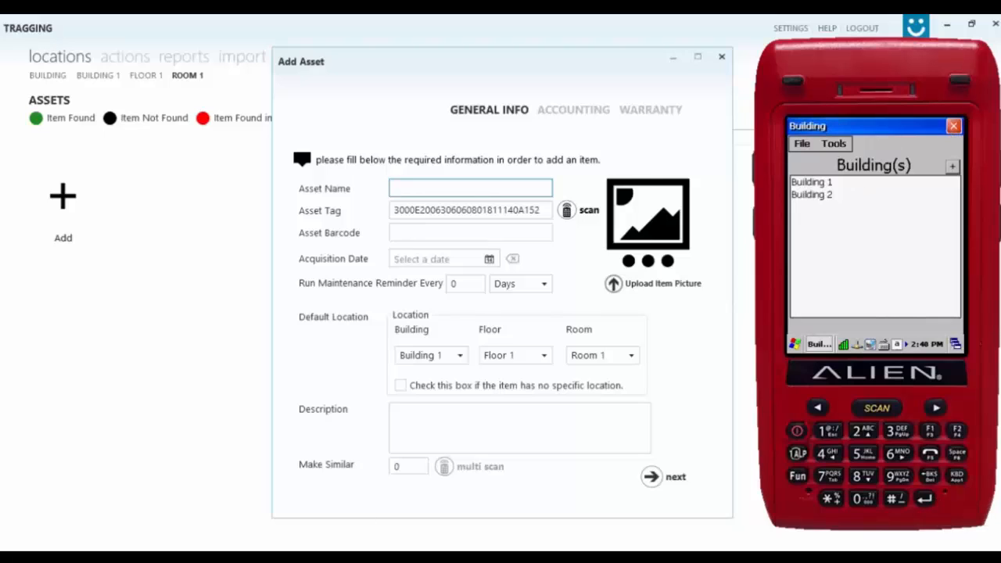
Name the asset 'table' and set its acquisition date to 02/02/2016.
click(404, 188)
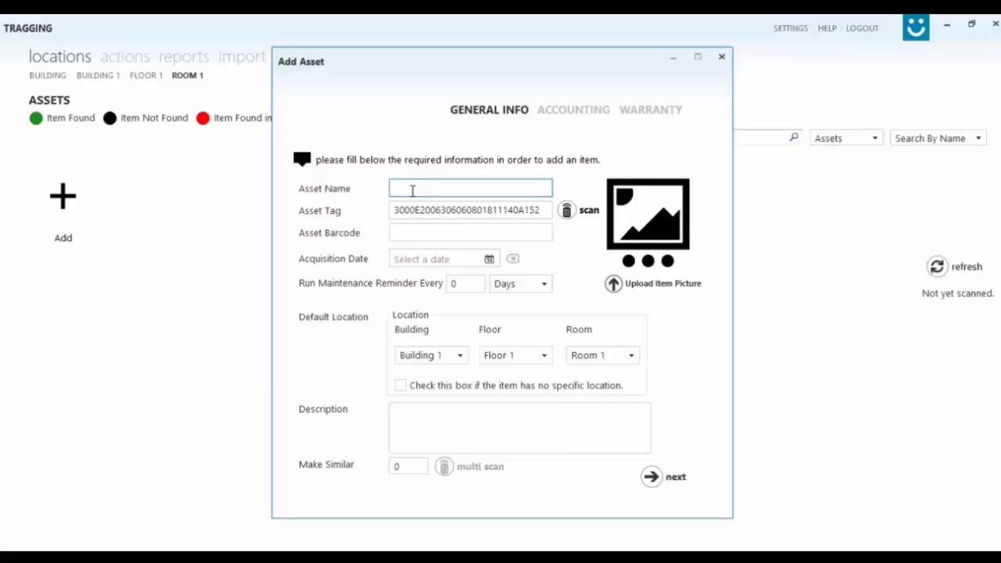
text(table)
key(Tab)
key(Tab)
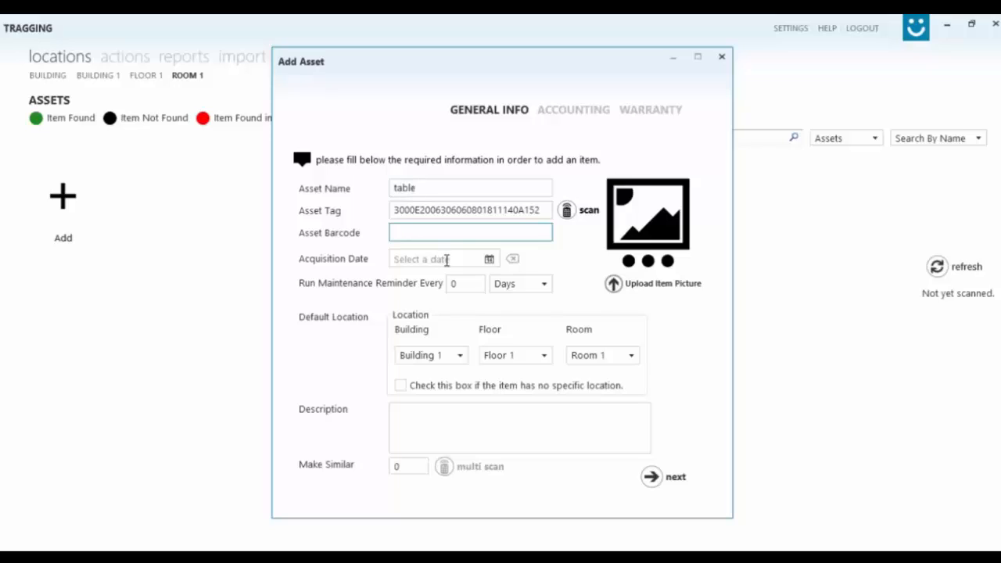
click(475, 260)
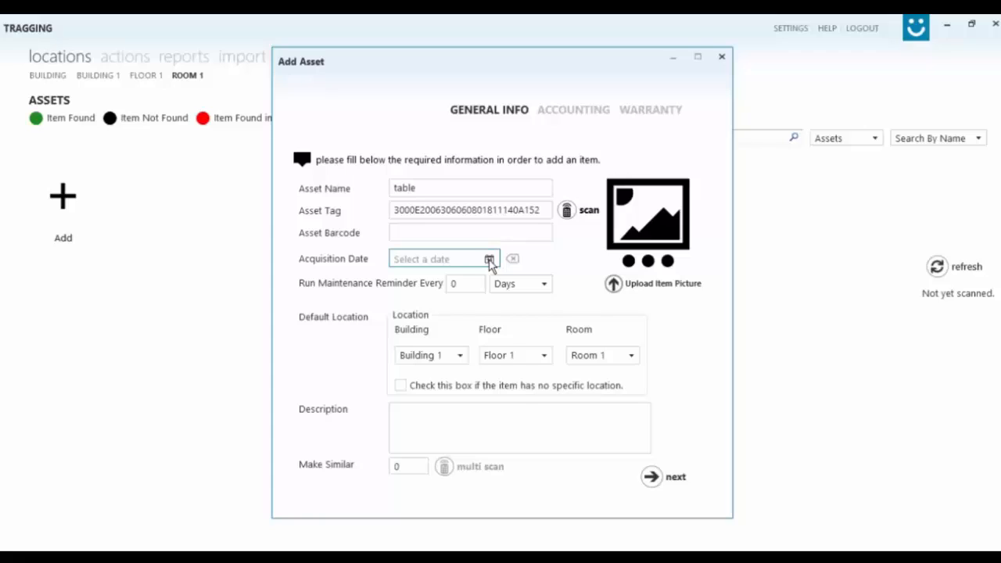
click(489, 259)
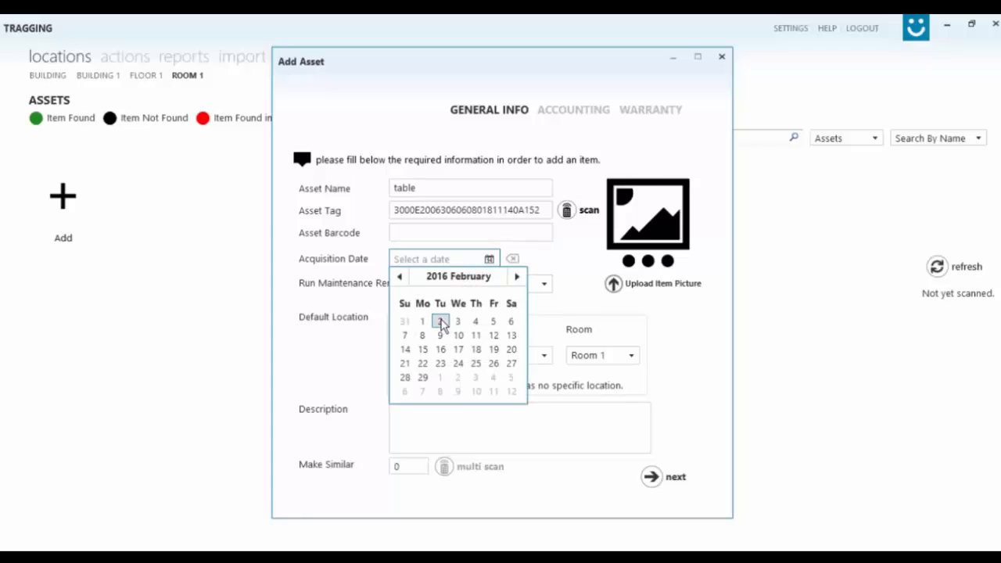
click(440, 322)
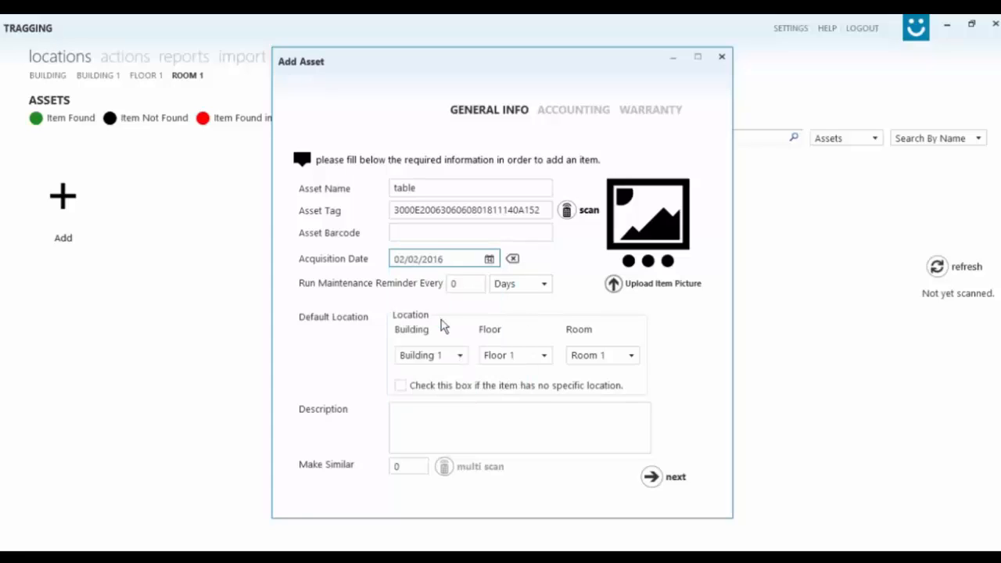
Set a 30-day maintenance reminder and keep the location at Room 1.
click(470, 283)
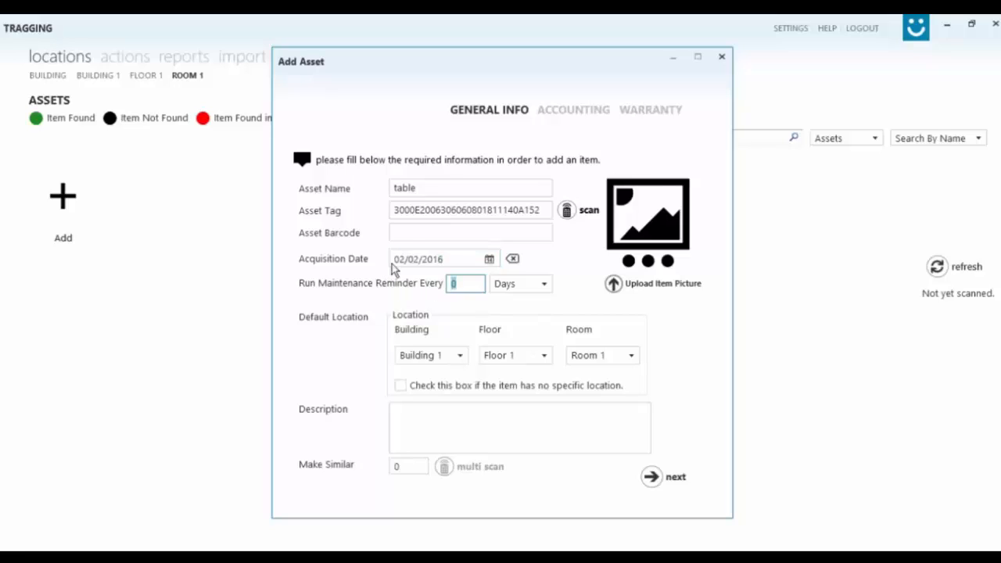
text(30)
click(359, 342)
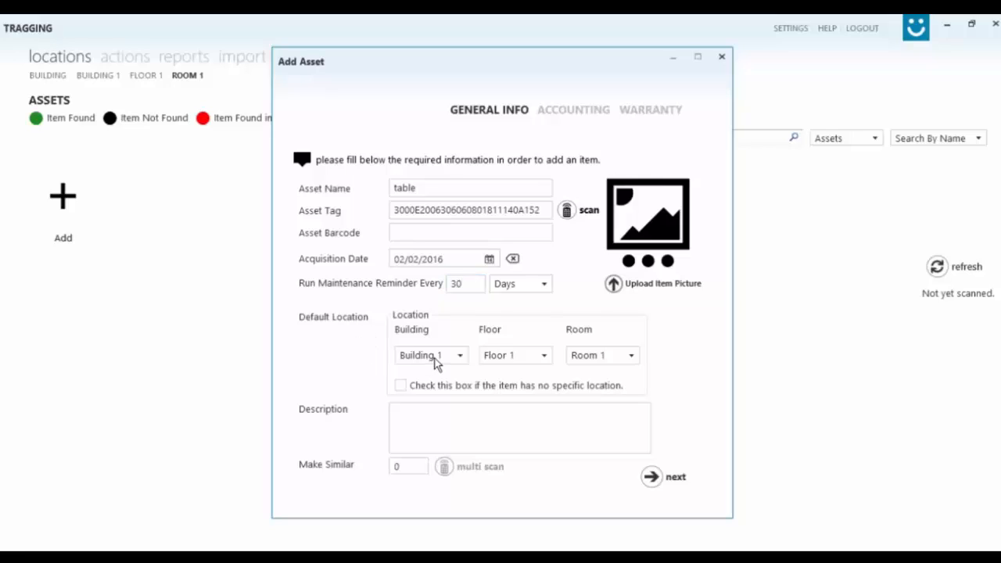
click(436, 358)
click(498, 354)
click(498, 358)
click(571, 358)
click(588, 358)
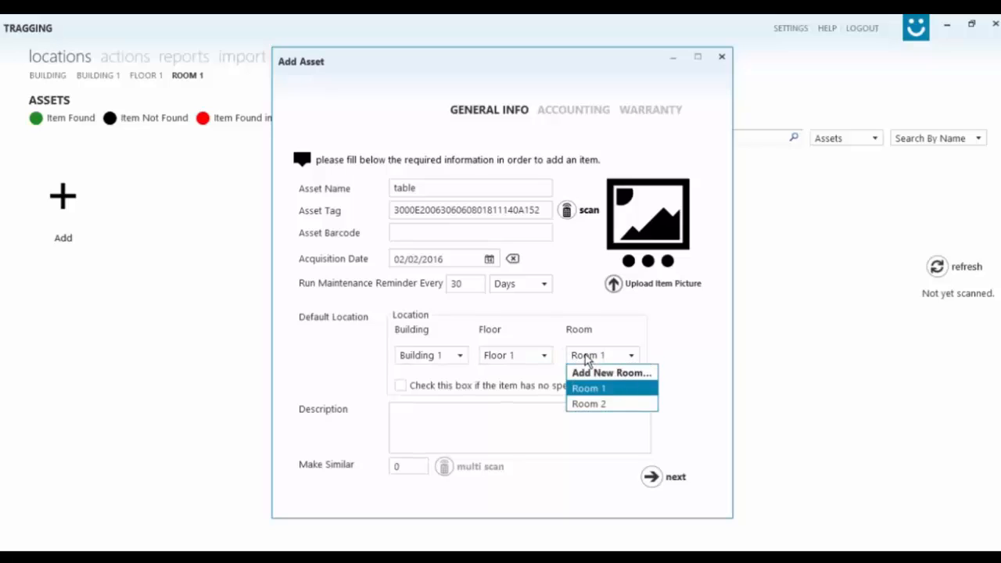
click(589, 358)
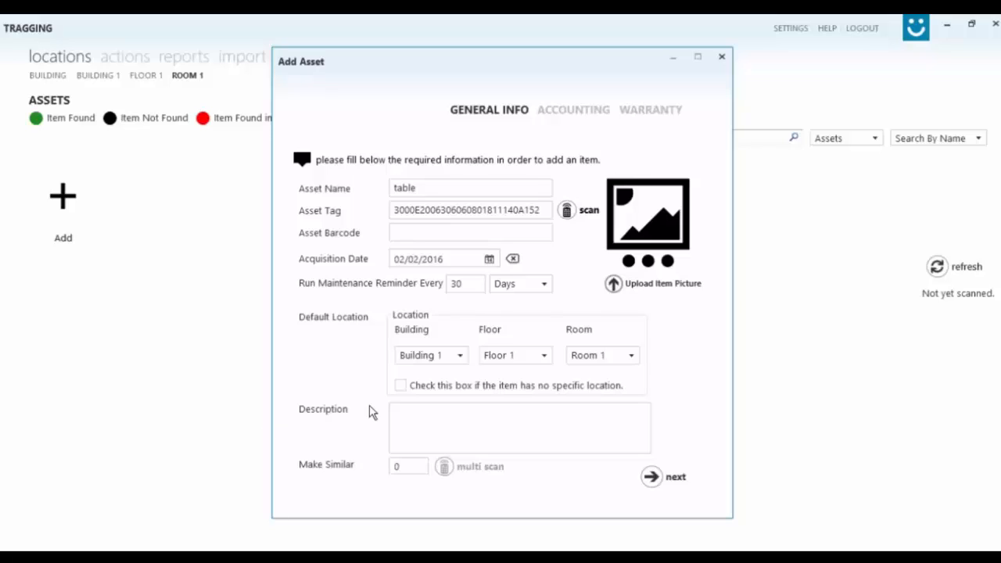
Enter the description 'Wood' and a Make Similar count of 10.
click(407, 415)
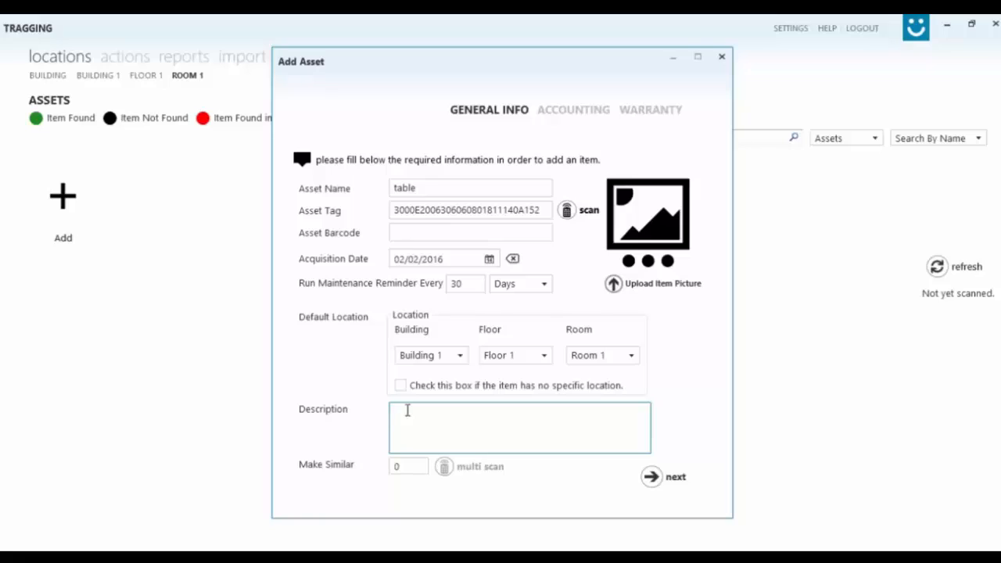
text(Wood)
key(Tab)
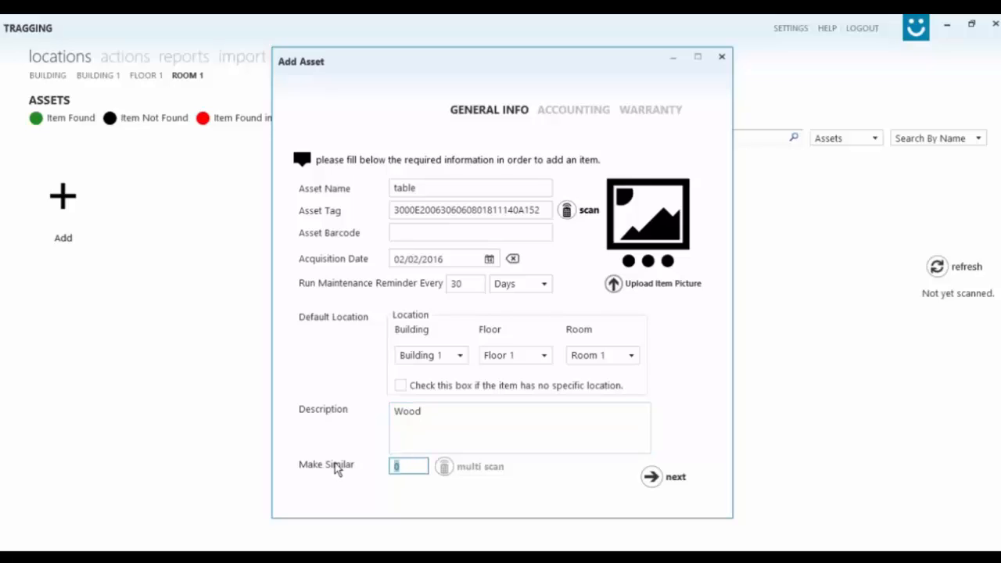
text(10)
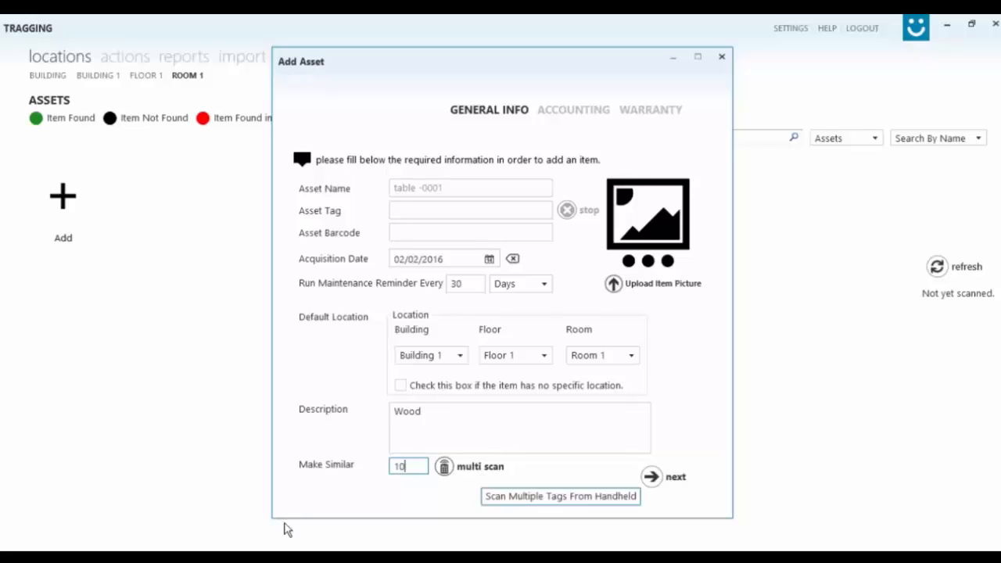
Pull the handheld's tags into the table record with Tools > Scan Multiple Tags.
key(alt+Tab)
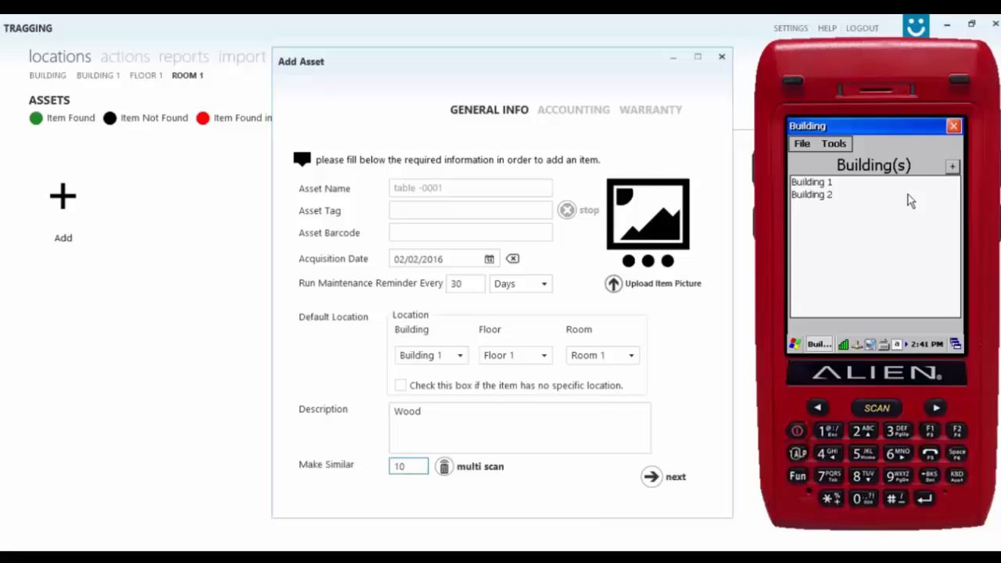
click(835, 149)
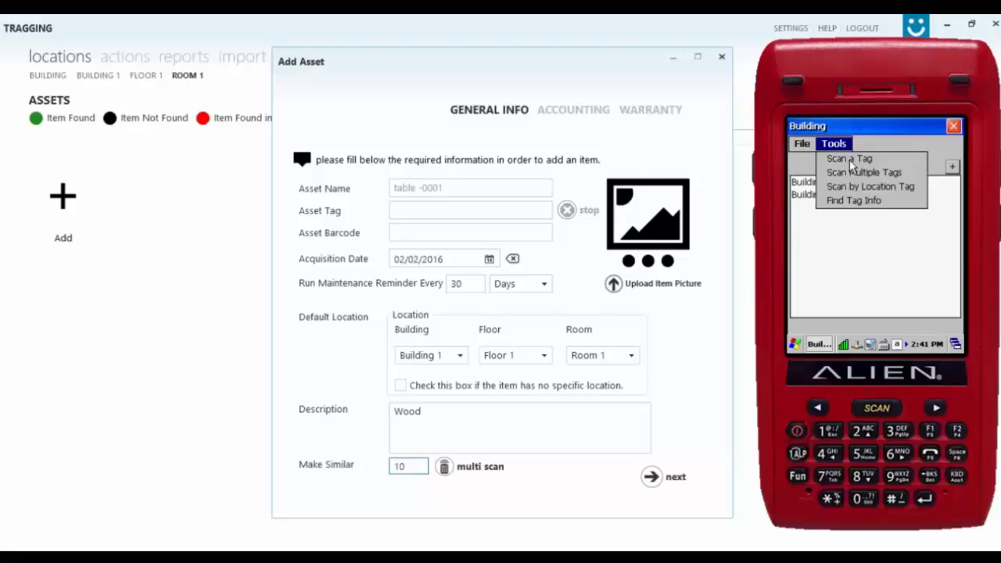
click(850, 159)
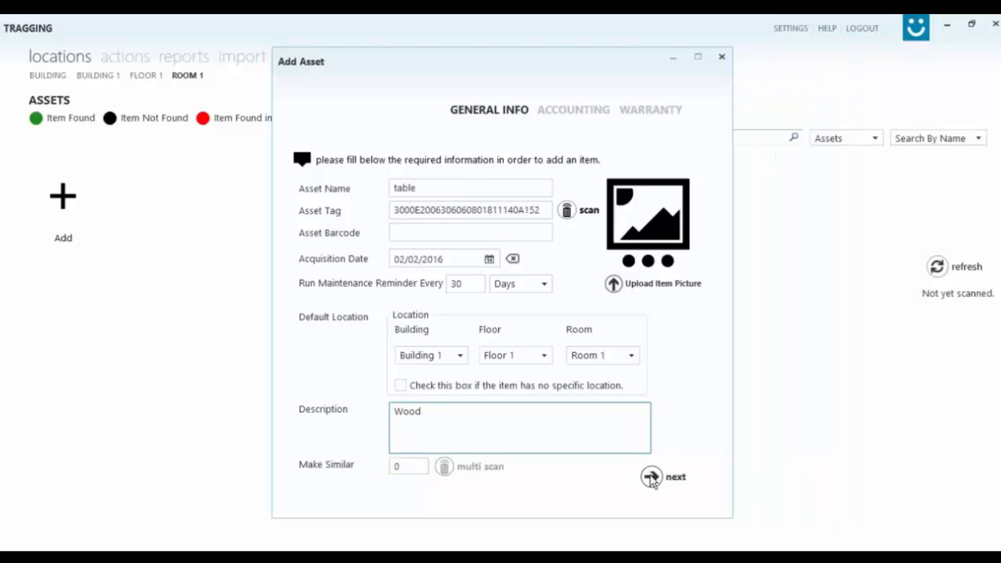
click(651, 475)
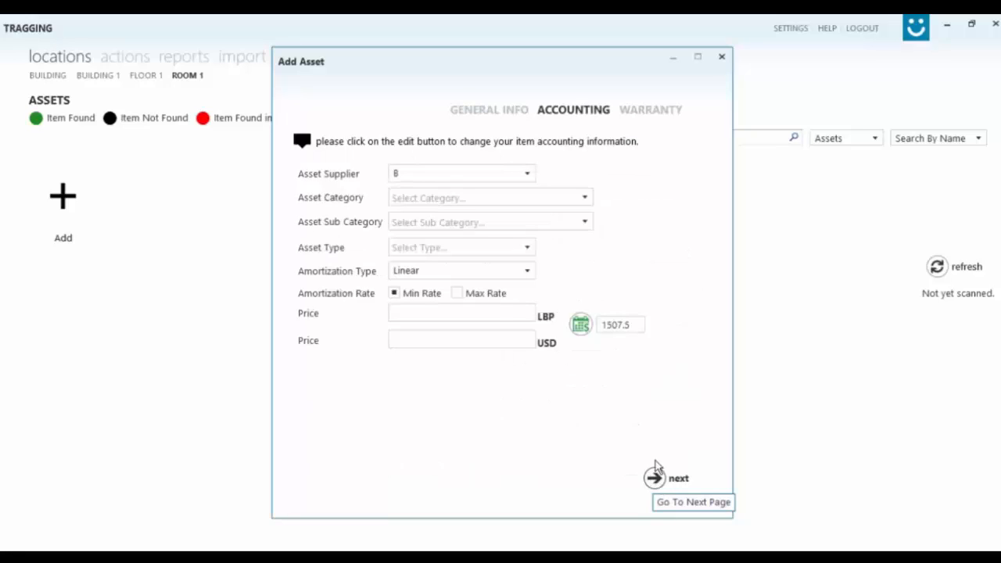
Add a new supplier named XYZ for the asset.
click(510, 176)
click(462, 195)
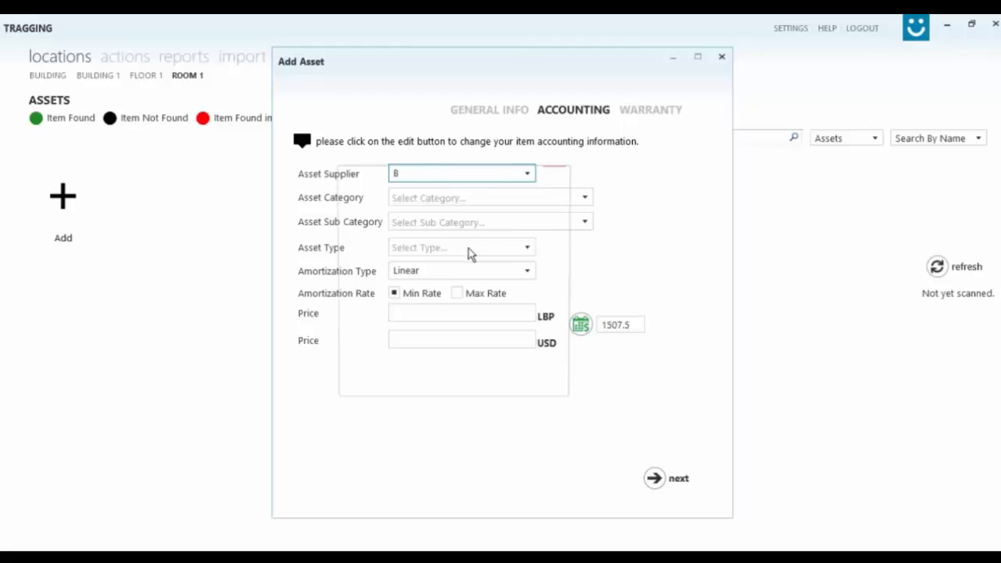
text(XYZ)
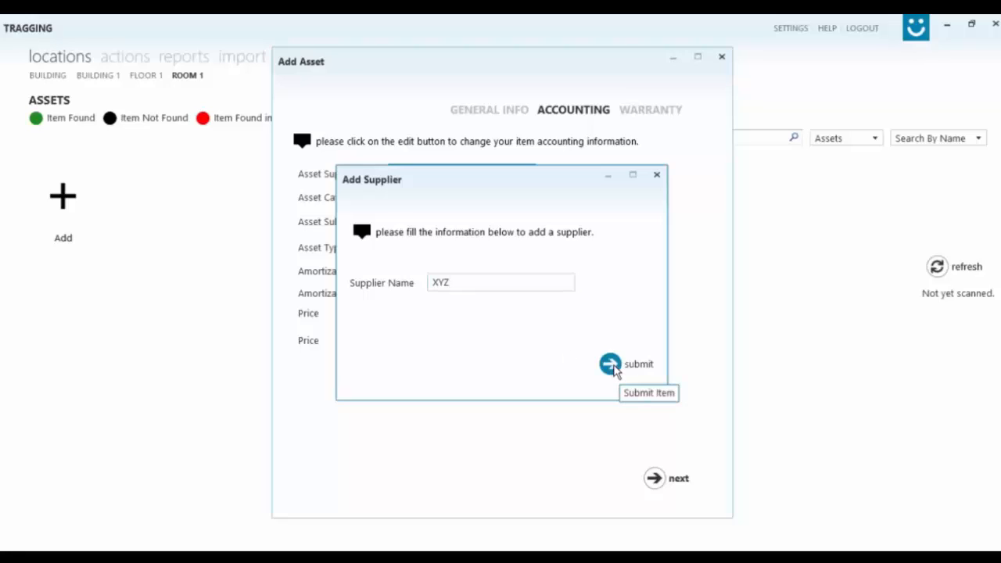
click(610, 365)
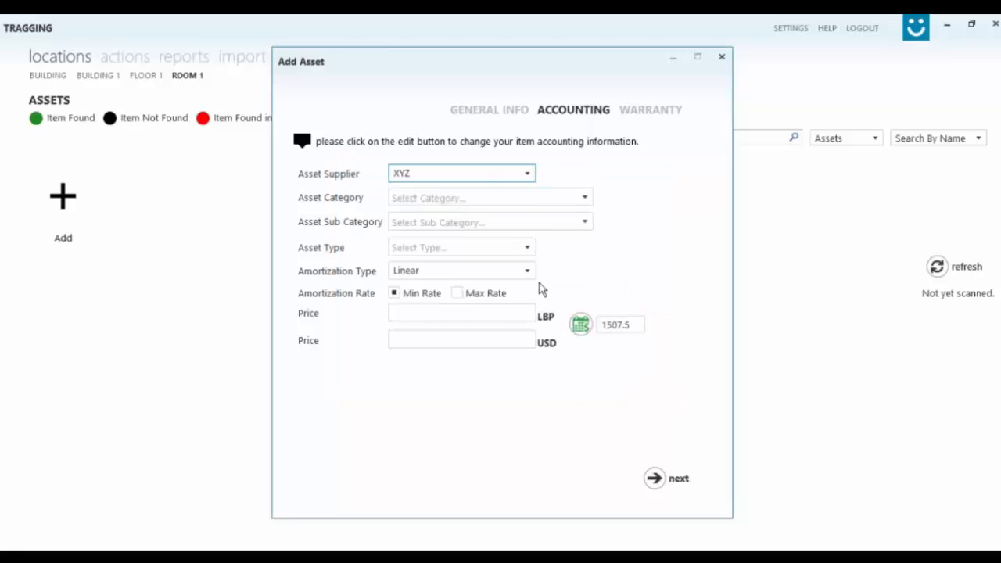
Set category Informatics and Office Equipments, sub category Office Equipments, type Table.
click(523, 198)
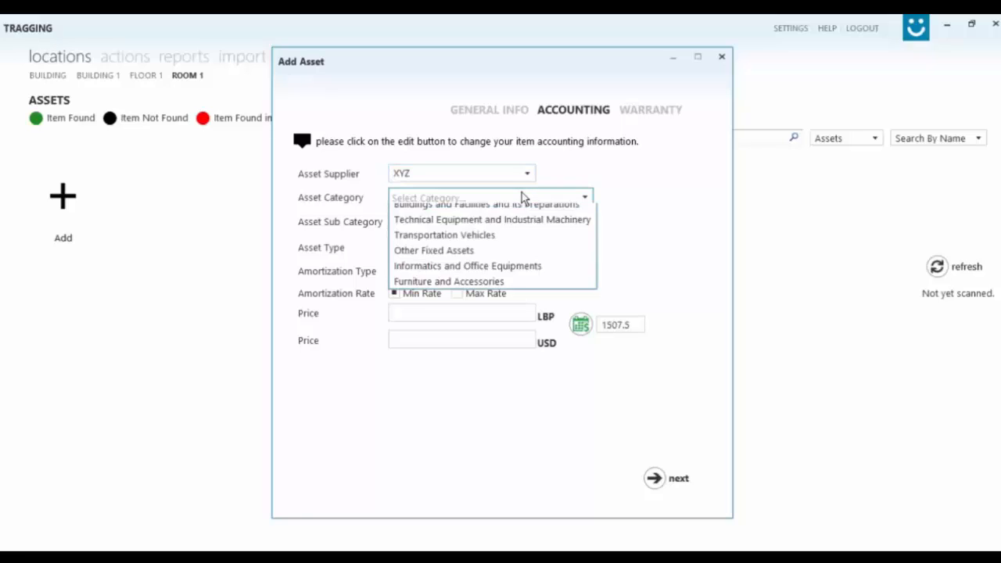
click(487, 283)
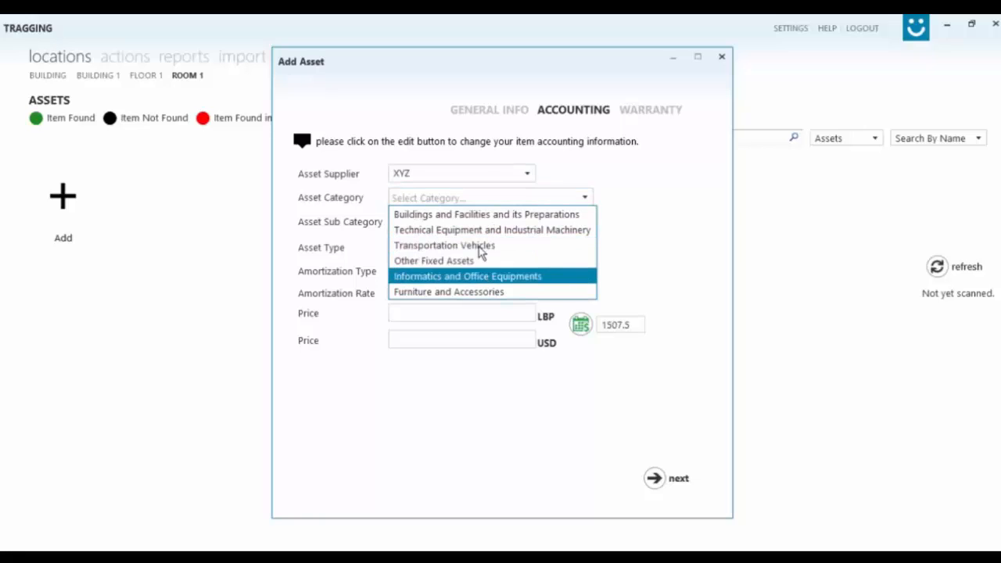
click(489, 223)
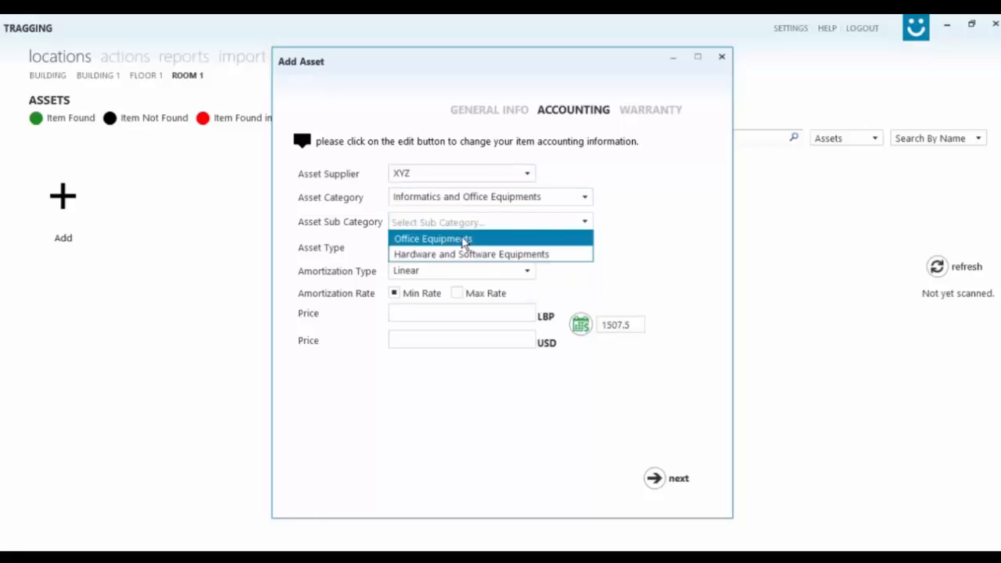
click(463, 241)
click(502, 250)
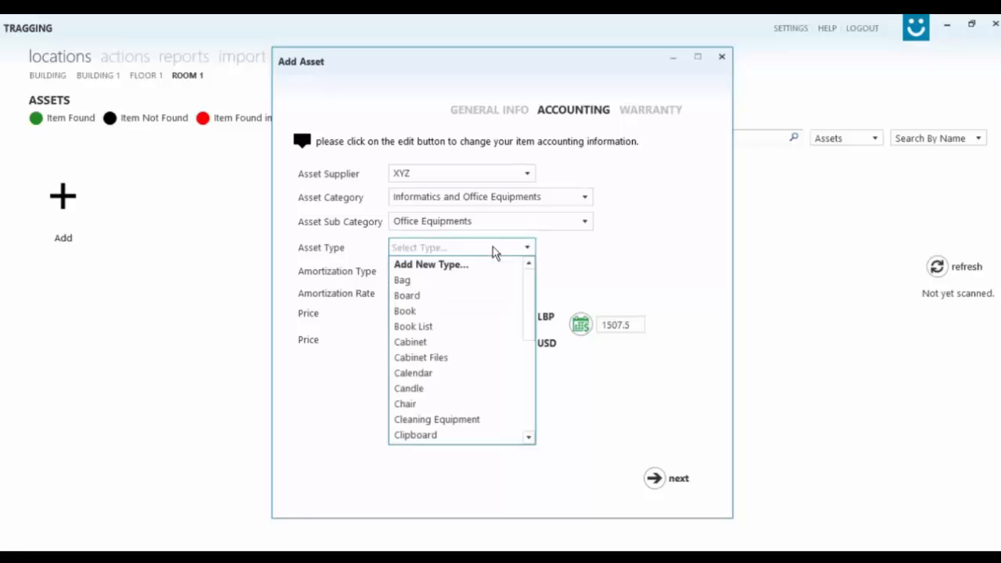
scroll(418, 367, down, 5)
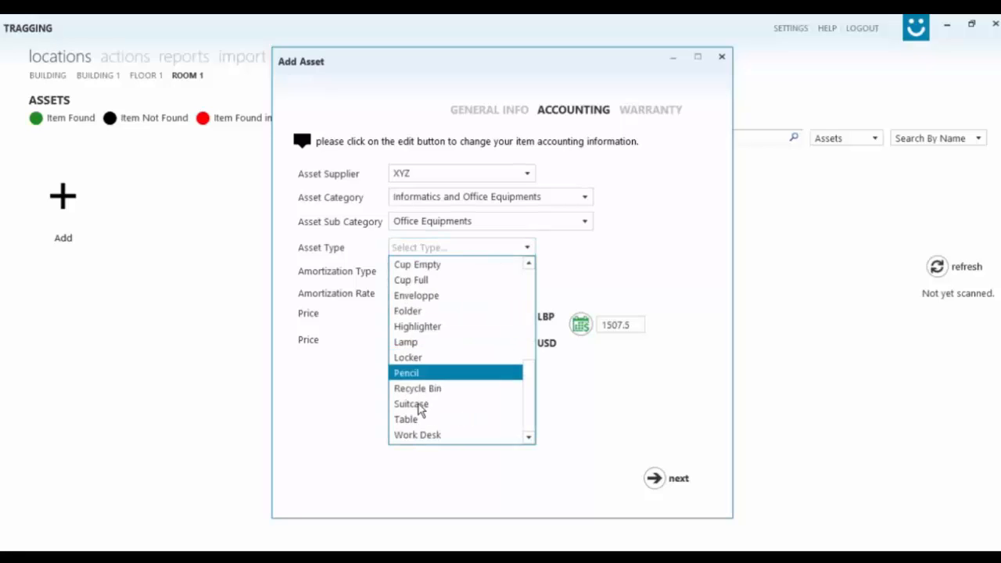
click(417, 420)
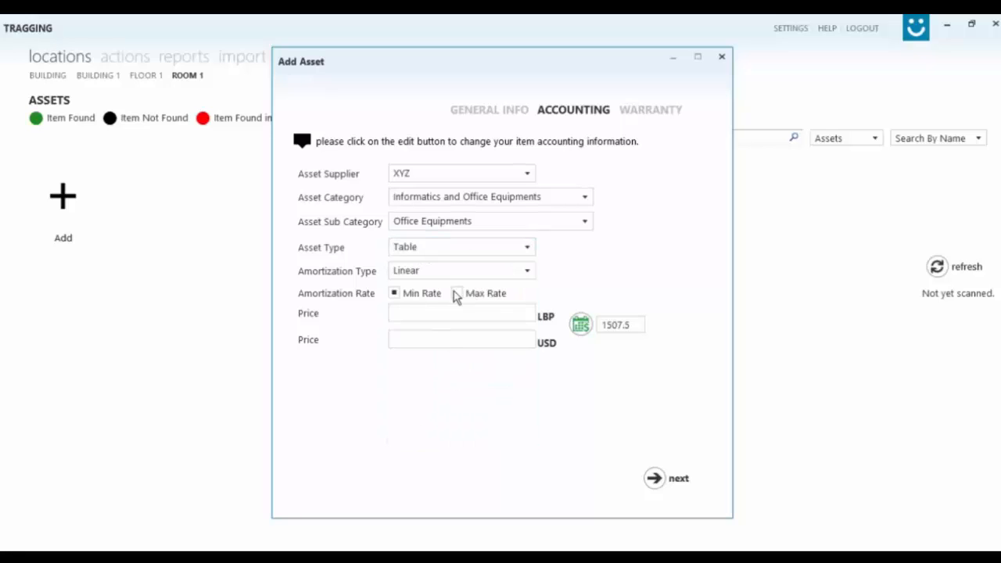
click(461, 249)
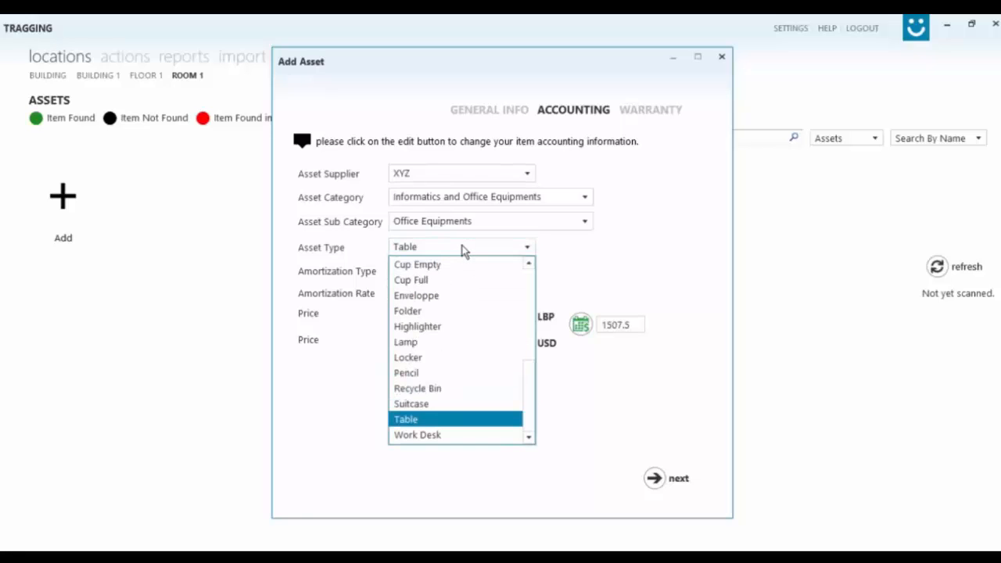
scroll(530, 263, up, 5)
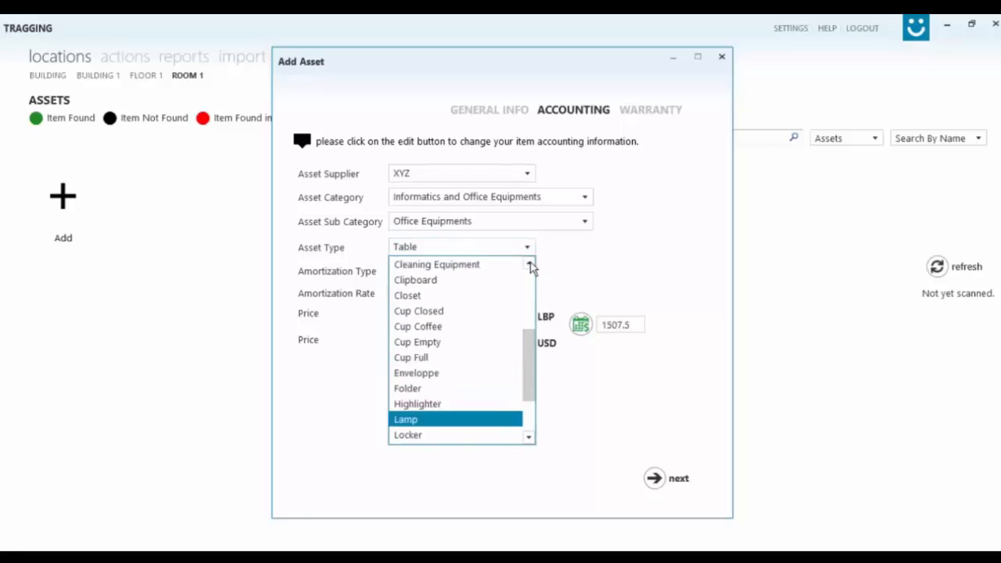
click(593, 254)
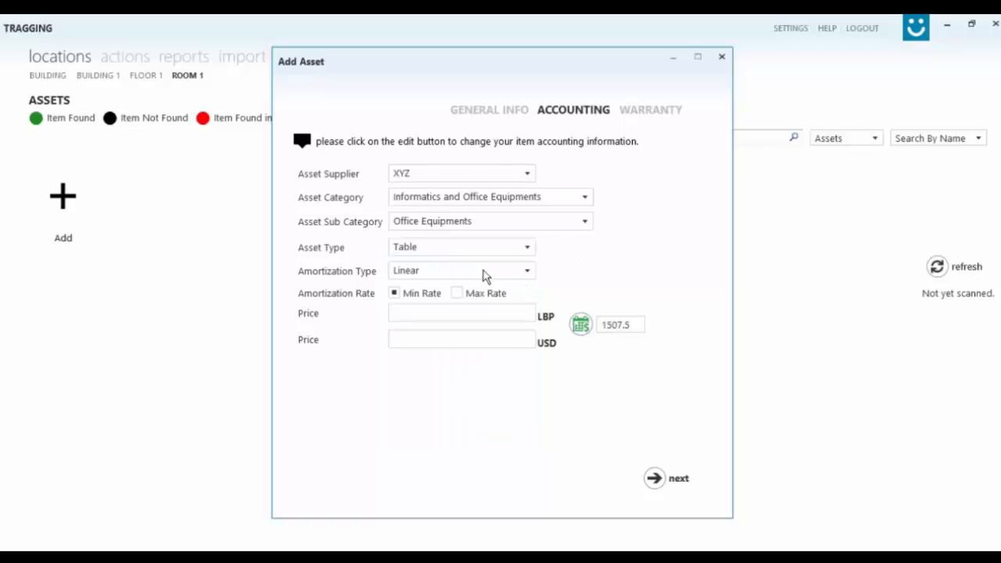
Keep Linear amortization and enter a price of 20,000 LBP.
click(462, 271)
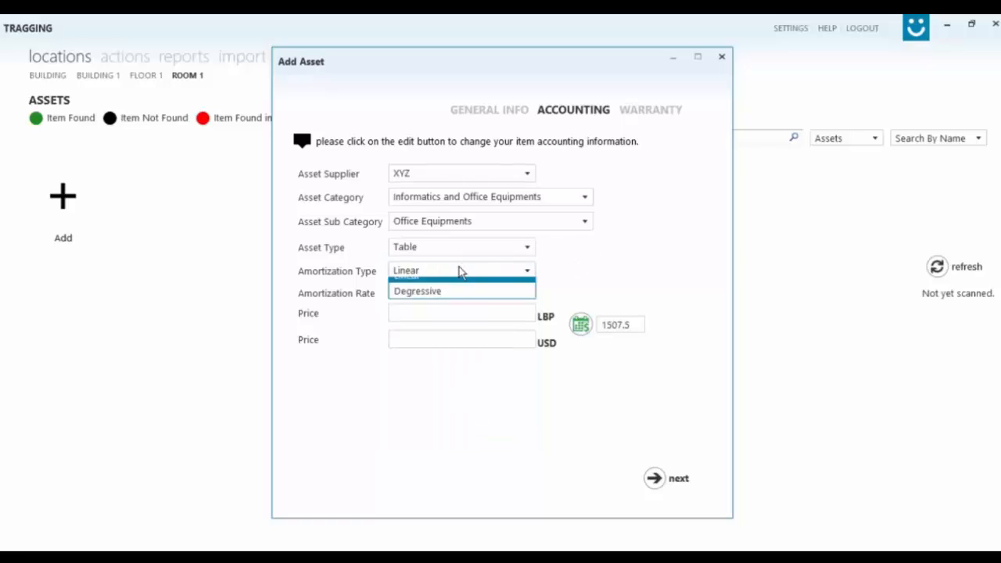
click(462, 271)
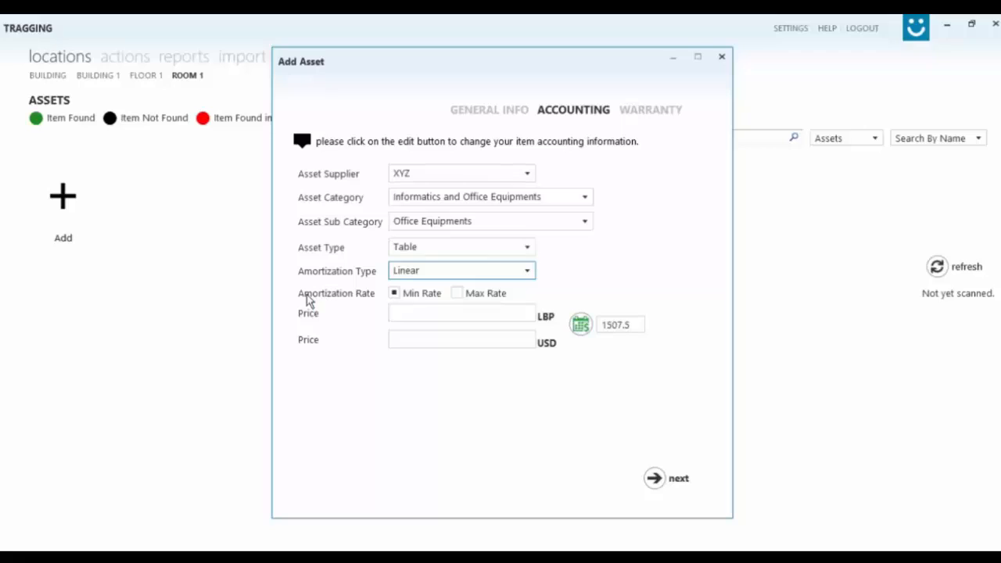
click(419, 317)
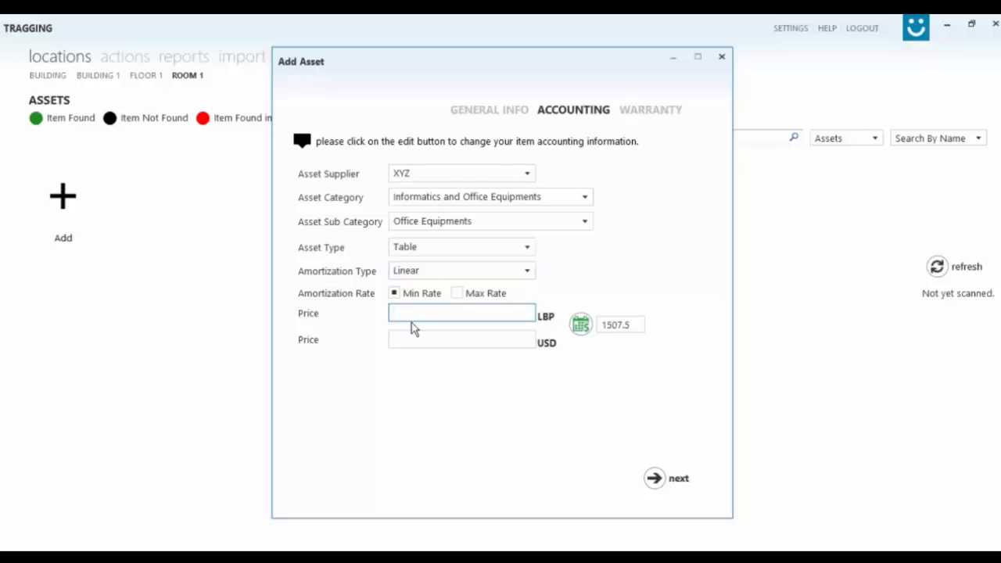
text(20,000)
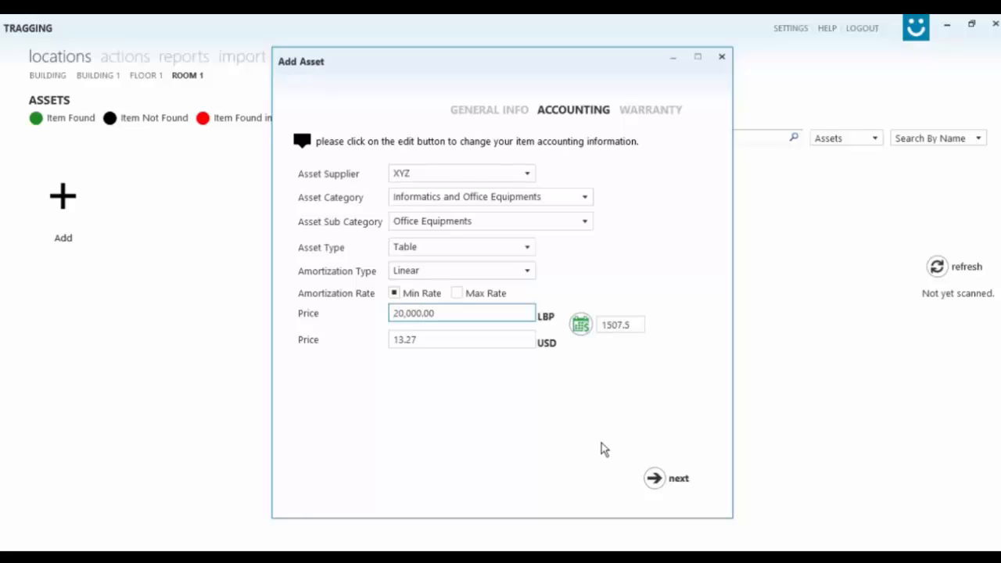
click(657, 481)
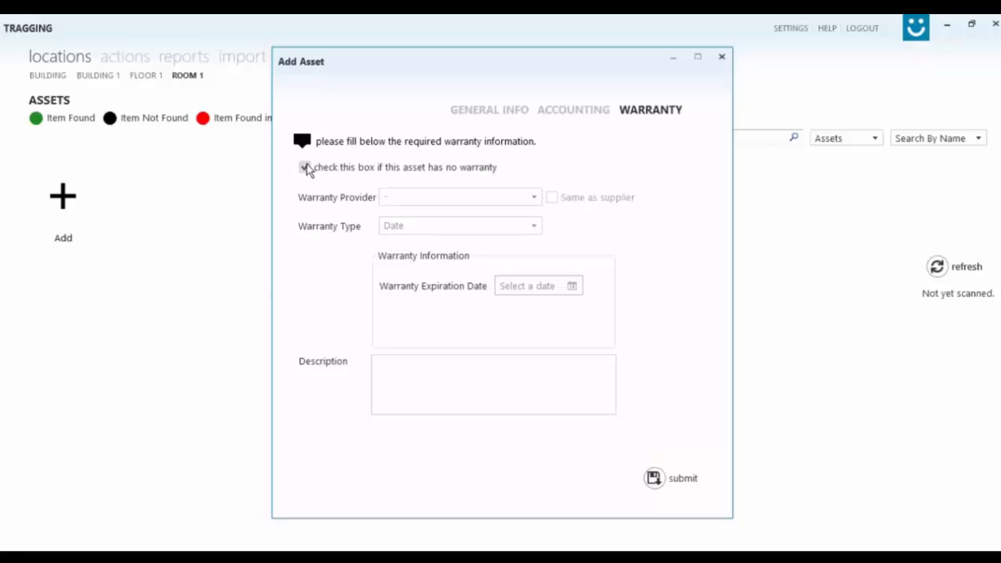
Enable the warranty, use the supplier as provider, and keep Date as warranty type.
click(315, 171)
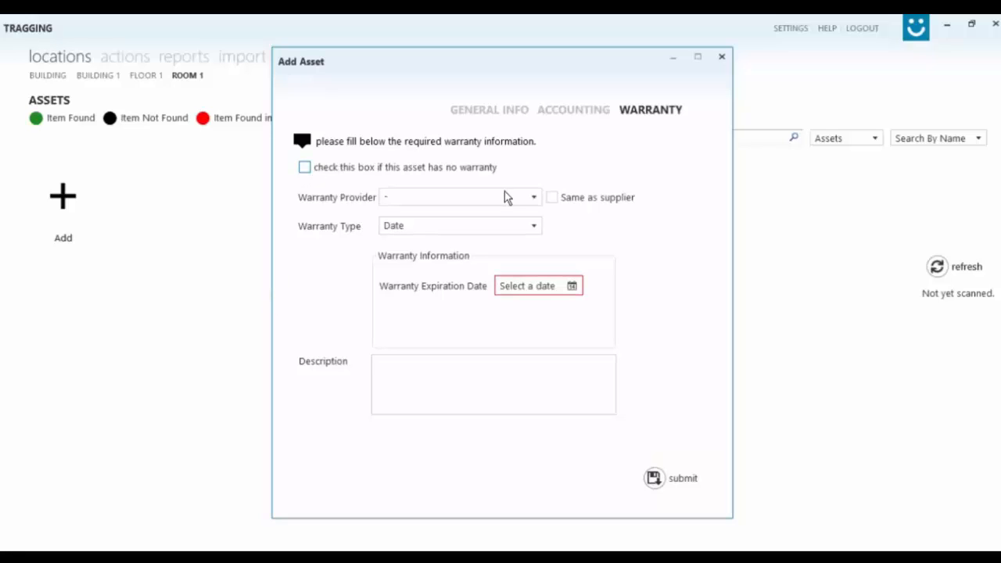
click(535, 198)
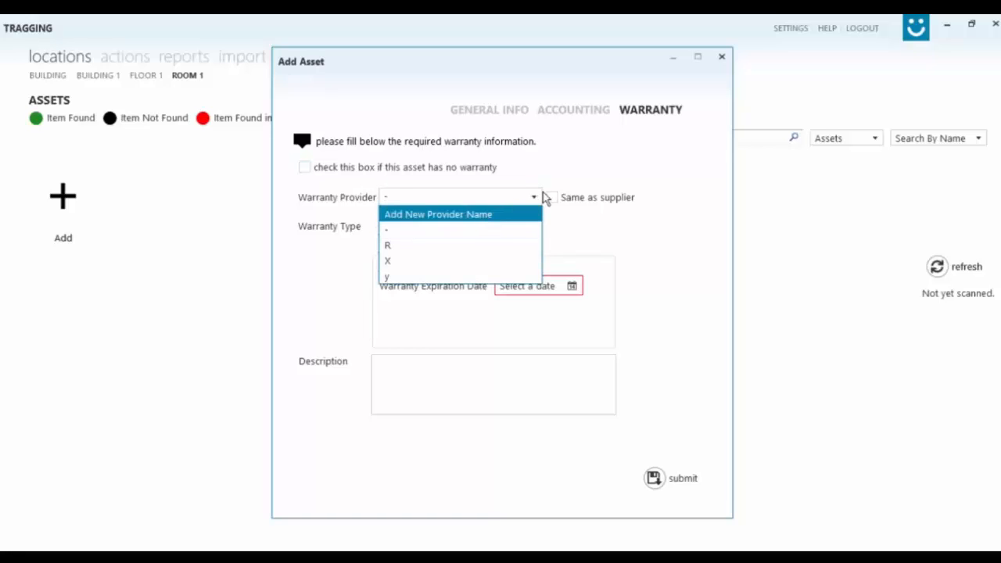
click(545, 199)
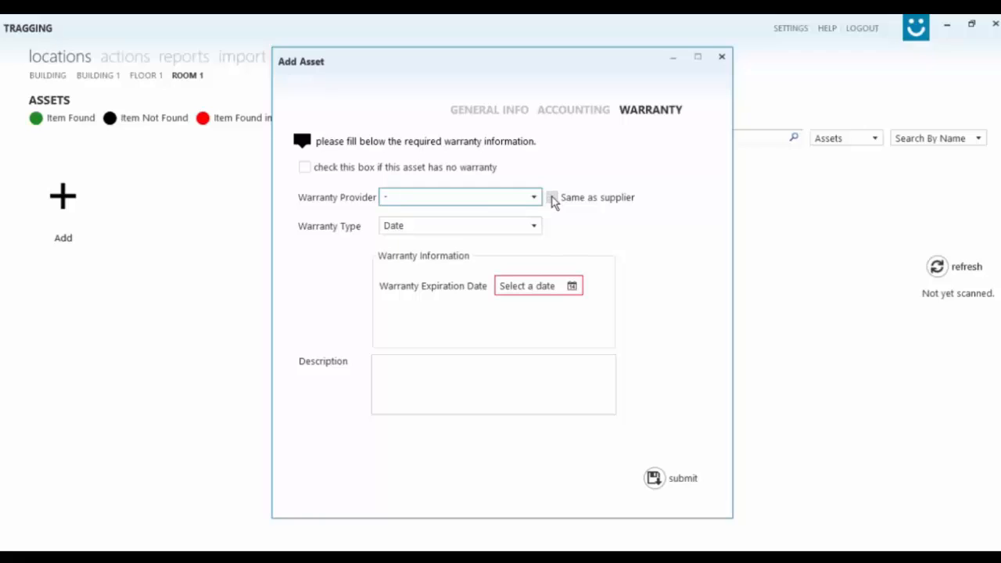
click(553, 199)
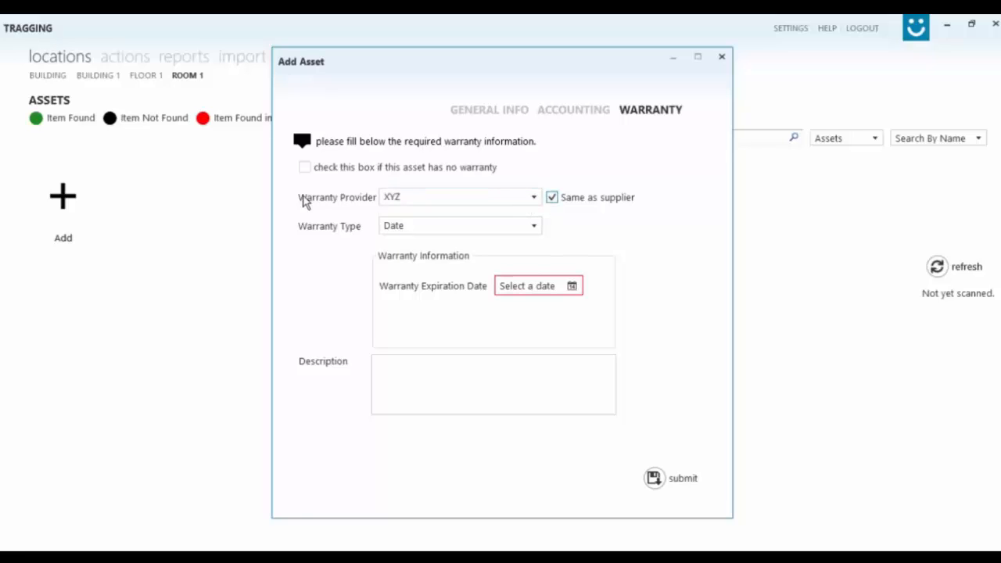
click(524, 228)
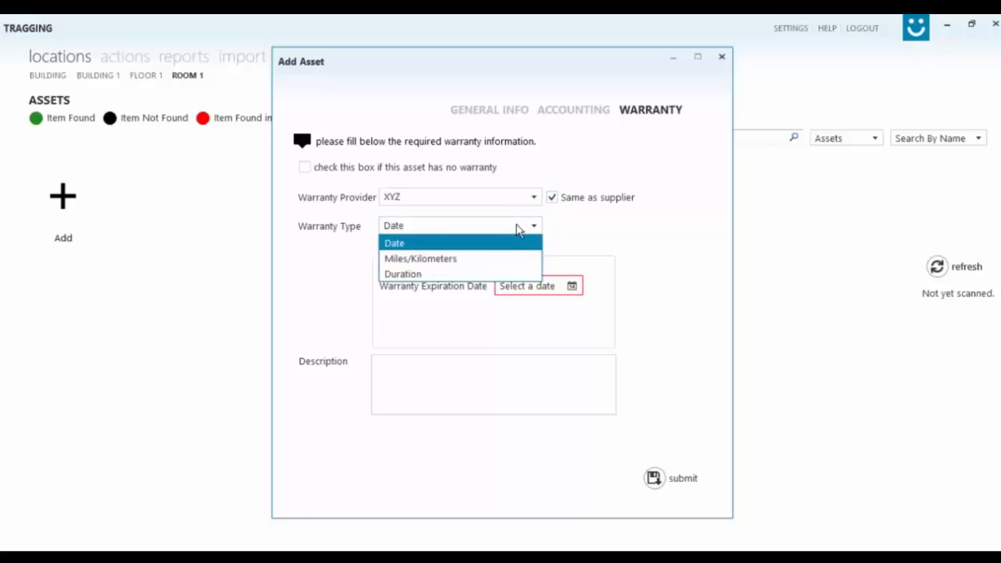
click(516, 229)
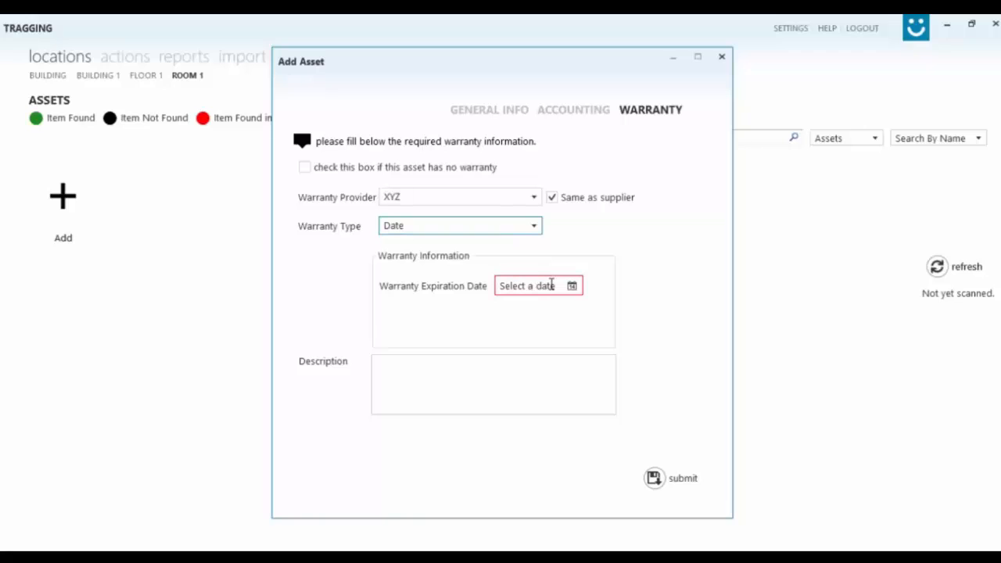
Set the warranty expiration to 02/02/2018 and submit the new asset.
click(572, 287)
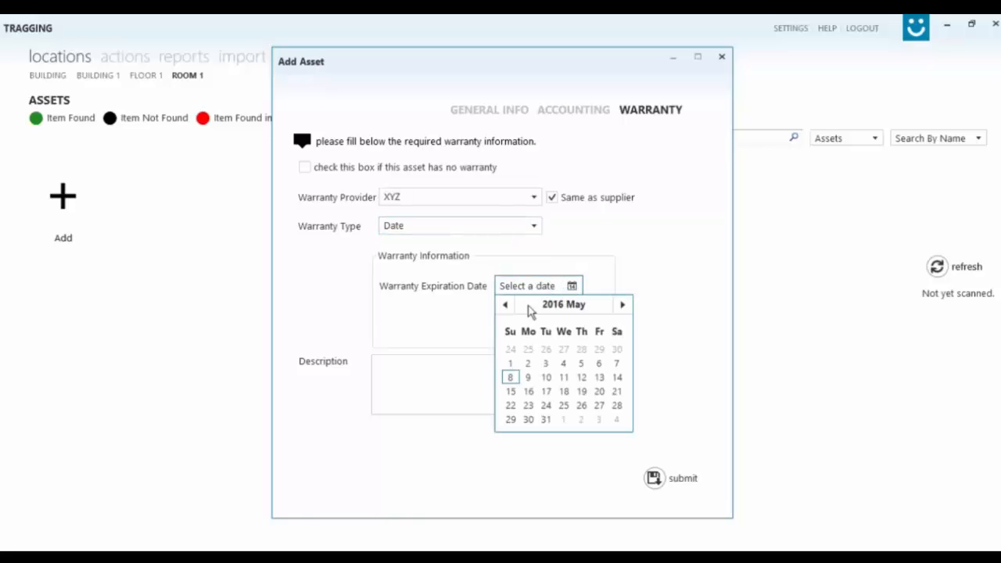
click(559, 306)
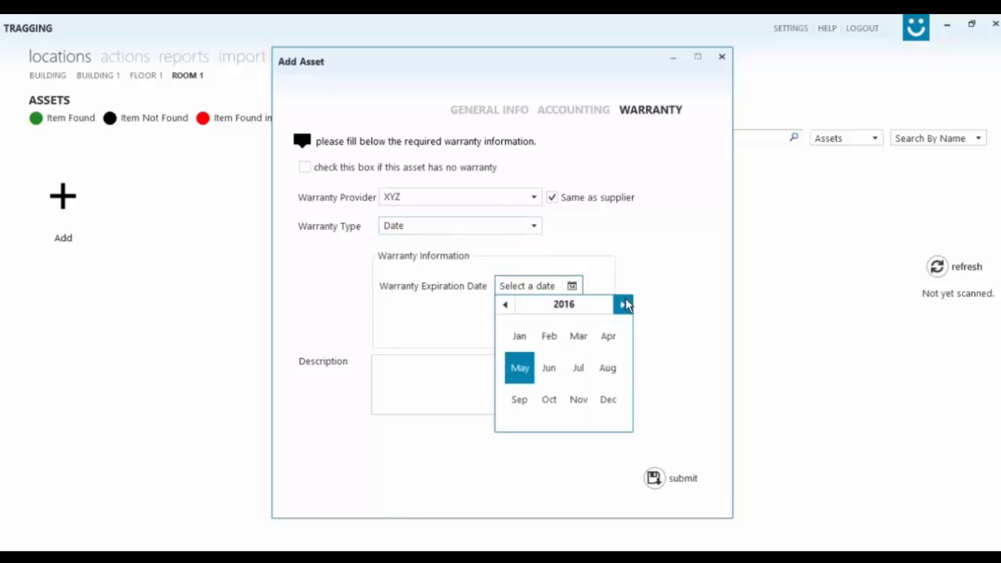
click(623, 304)
click(623, 304)
click(552, 336)
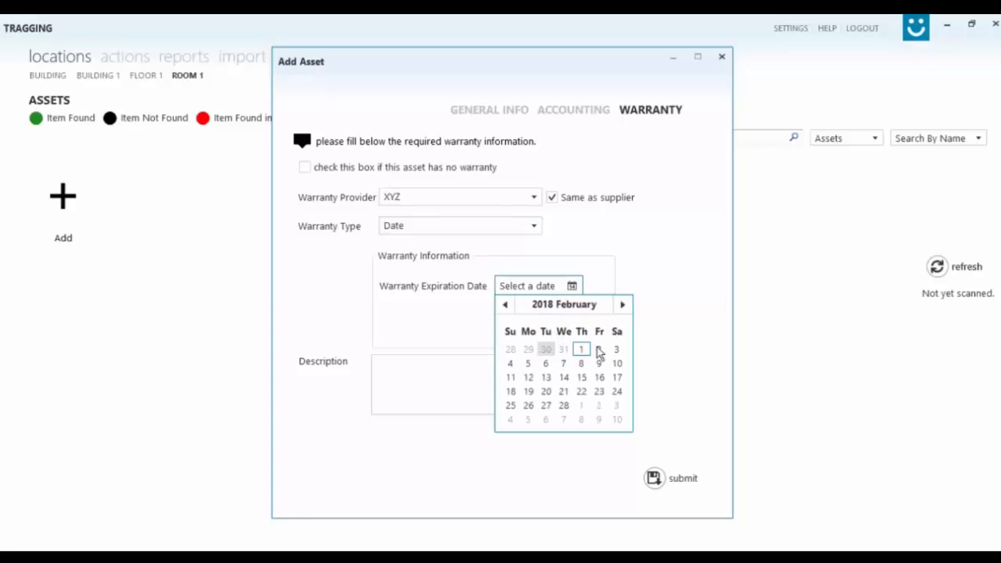
click(598, 350)
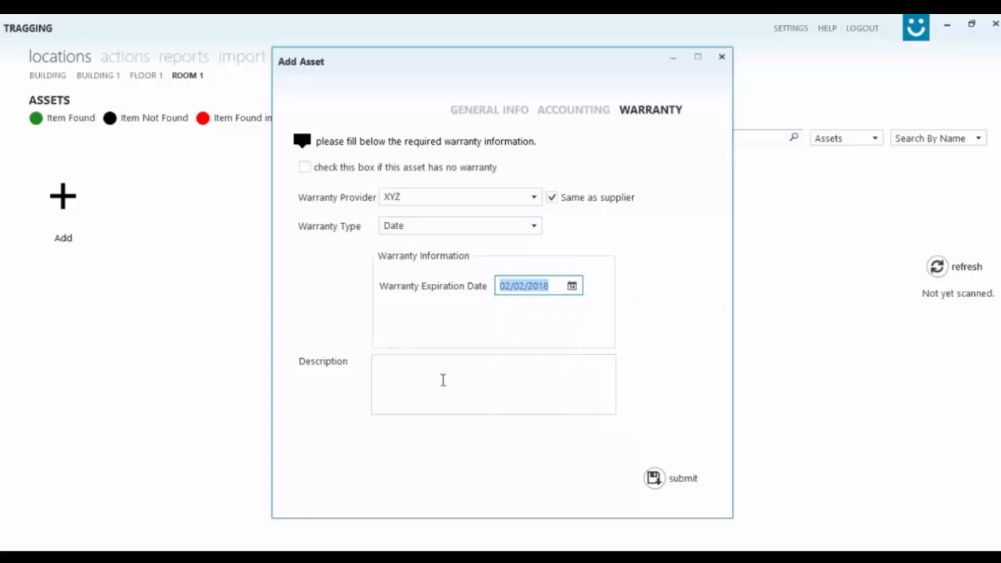
click(437, 380)
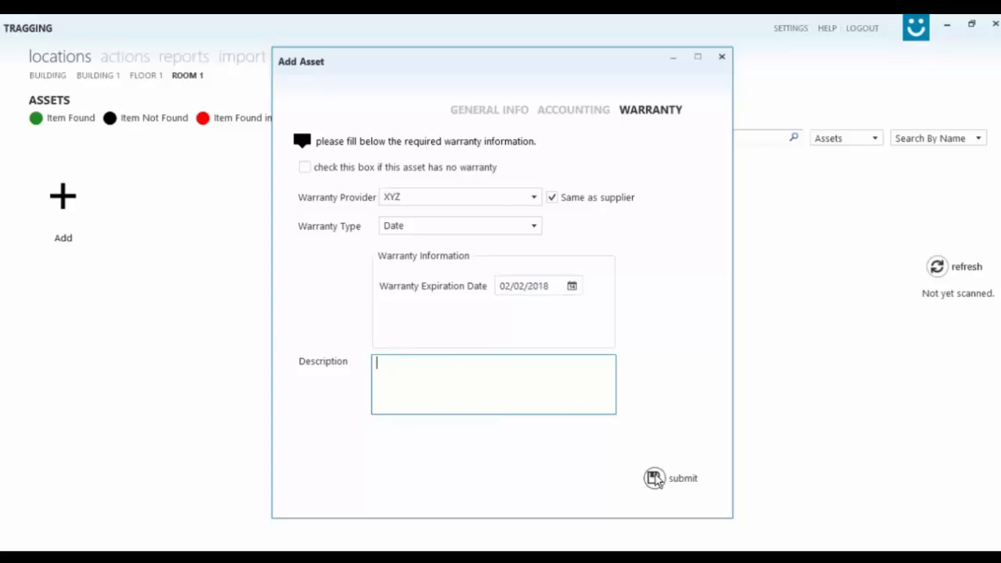
click(654, 480)
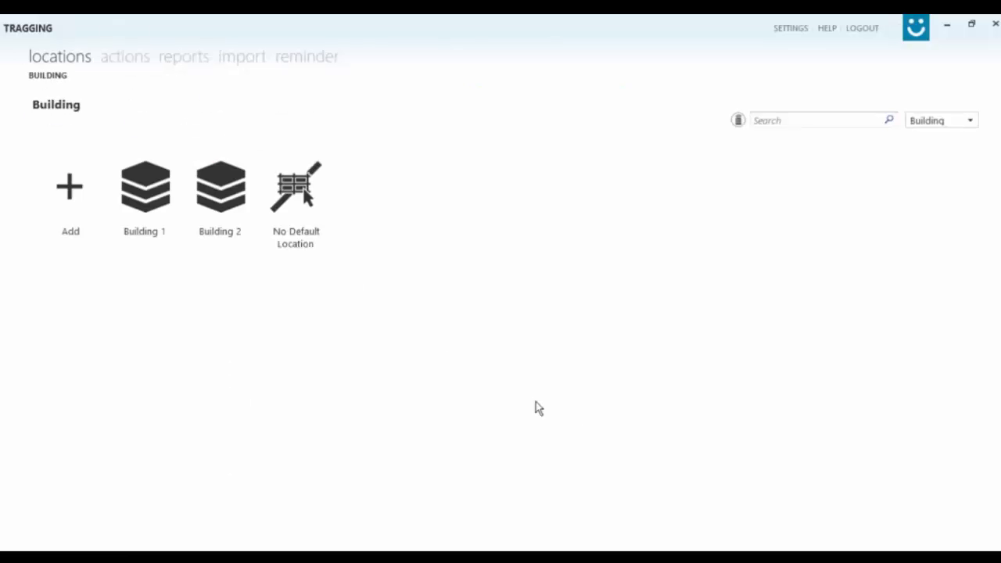
Open Building 1 > Floor 1 > Room 1 to list Chair, Lamp, Laptop, Locker, Projector, Table.
click(164, 197)
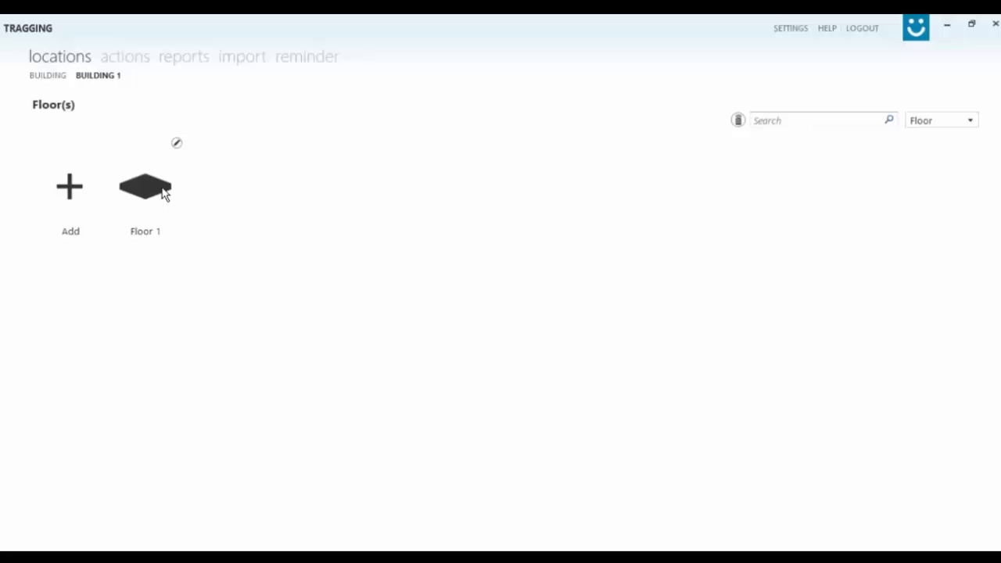
click(164, 196)
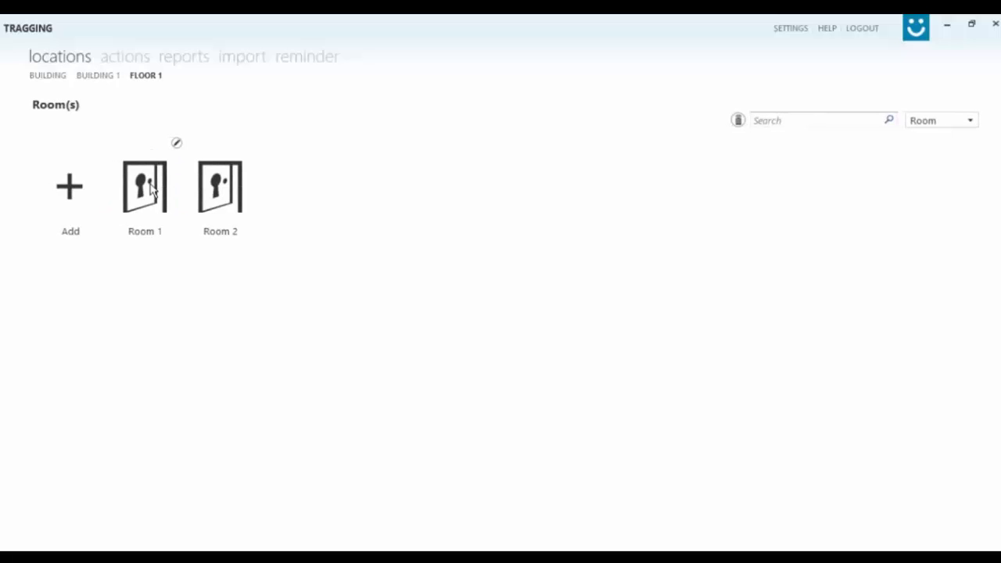
click(161, 197)
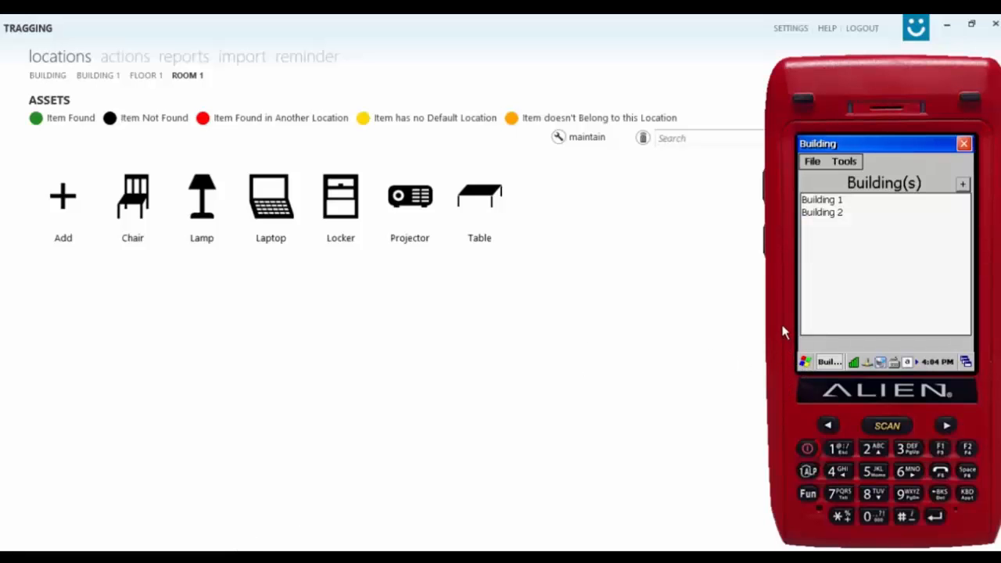
On the reader, scan Building 1 > Floor 1 > Room 1 until 6/6 assets are found and save.
click(822, 200)
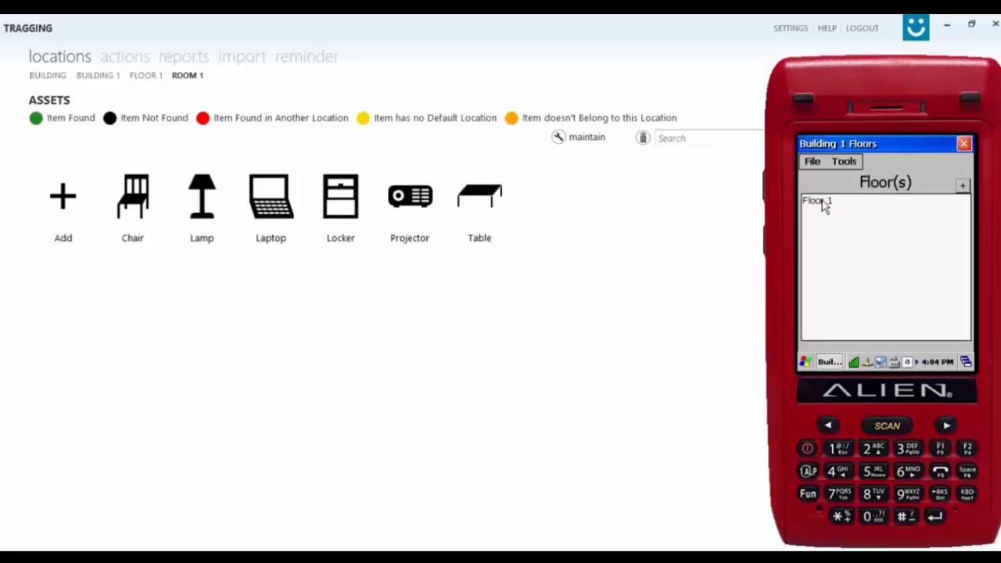
click(823, 202)
click(823, 202)
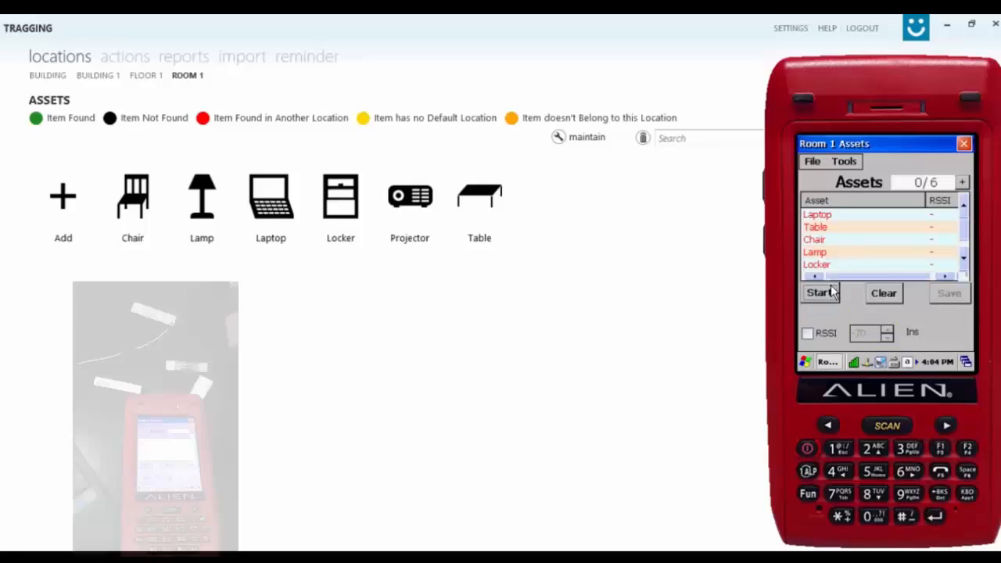
click(828, 299)
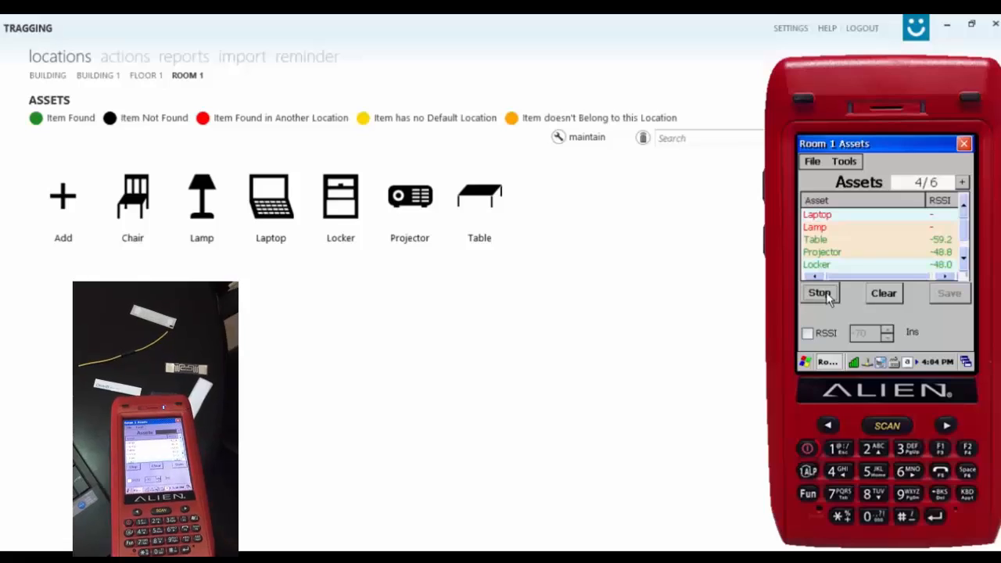
click(821, 294)
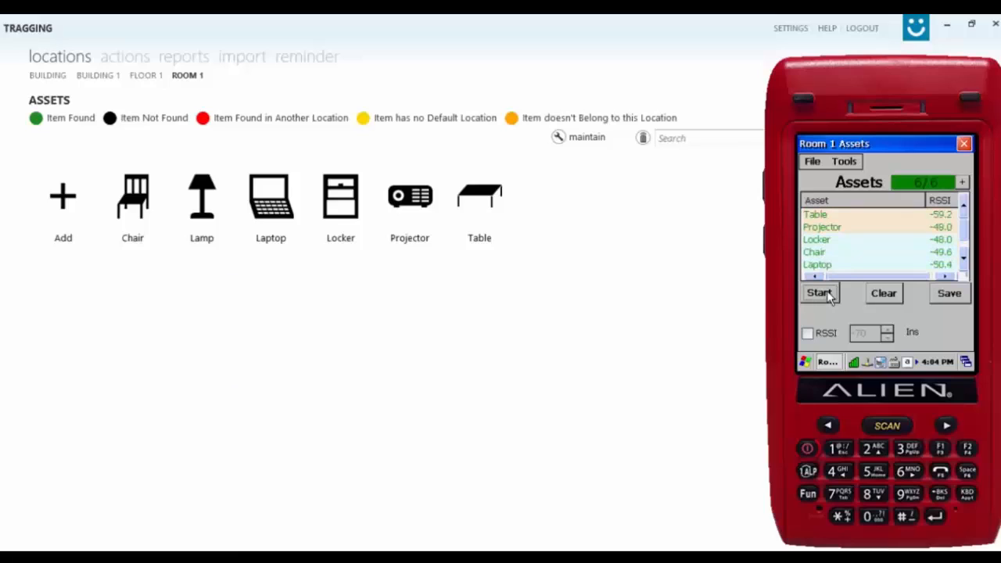
click(944, 299)
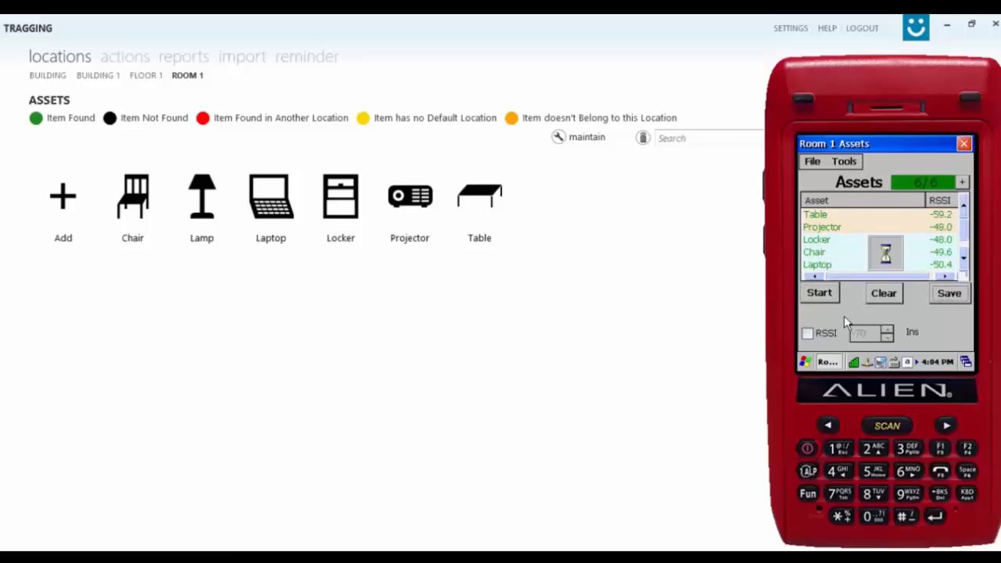
click(902, 225)
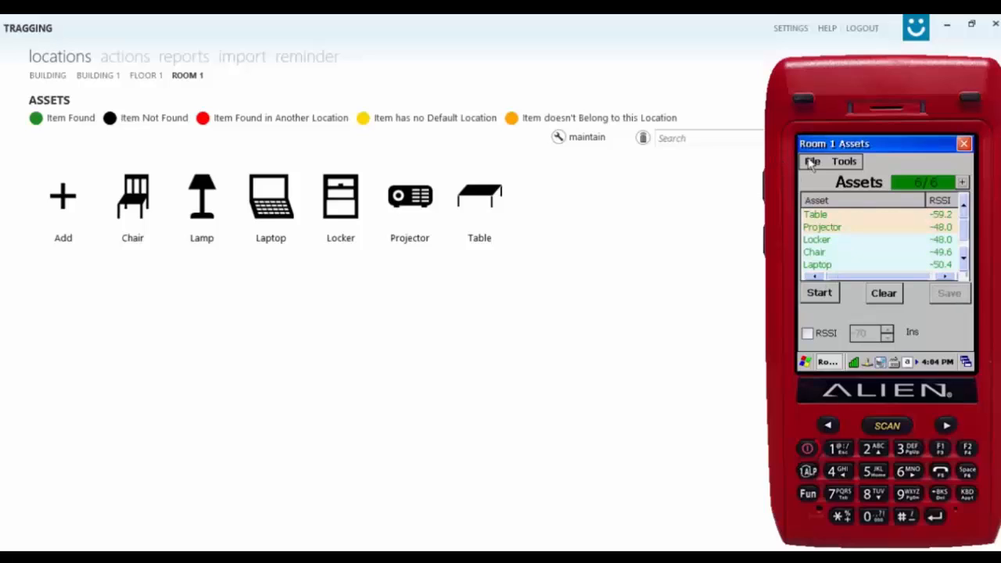
Synchronize the saved Room 1 scan with the Tragging server.
click(813, 162)
click(832, 177)
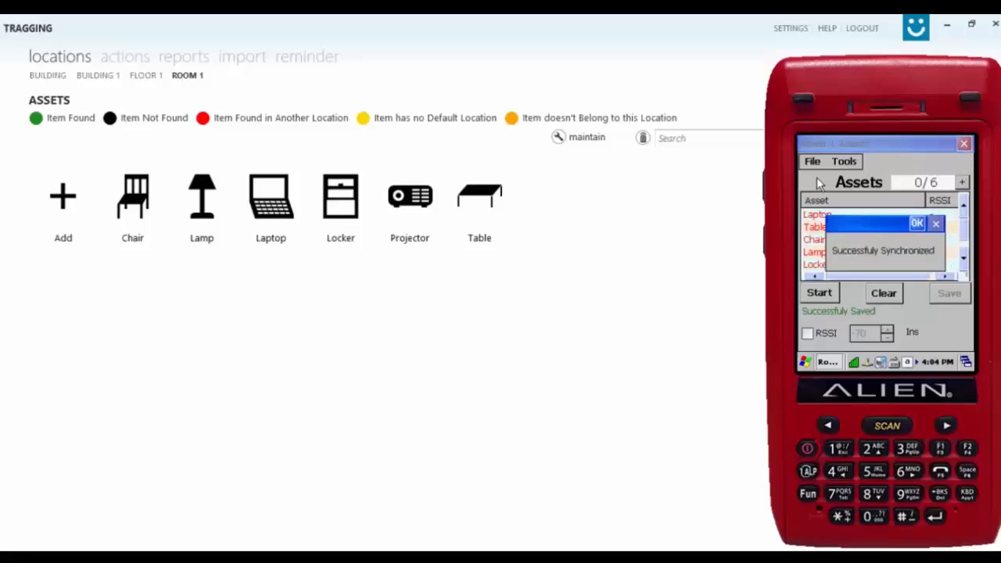
click(916, 224)
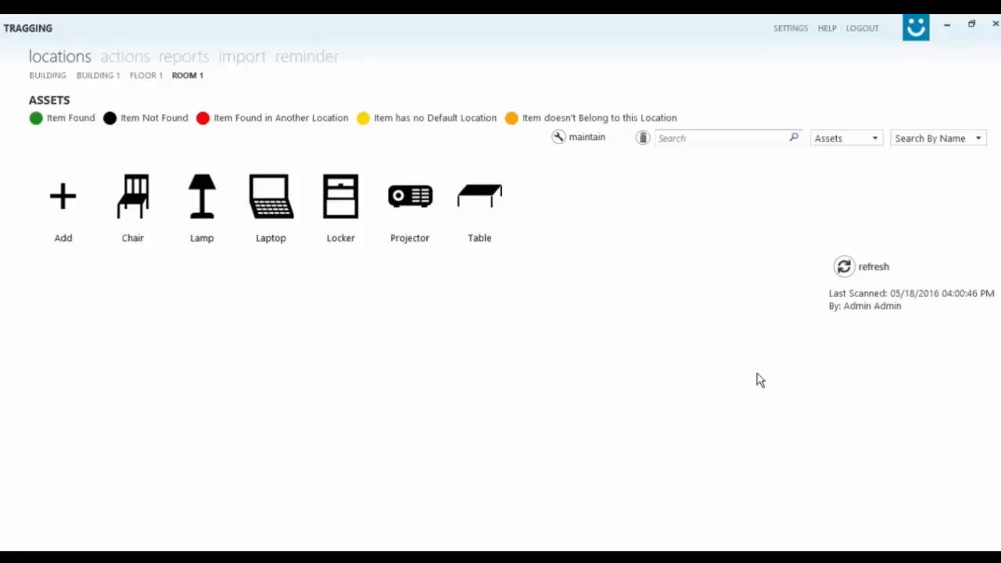
Refresh Room 1's asset page so its Last Scanned time updates.
click(845, 267)
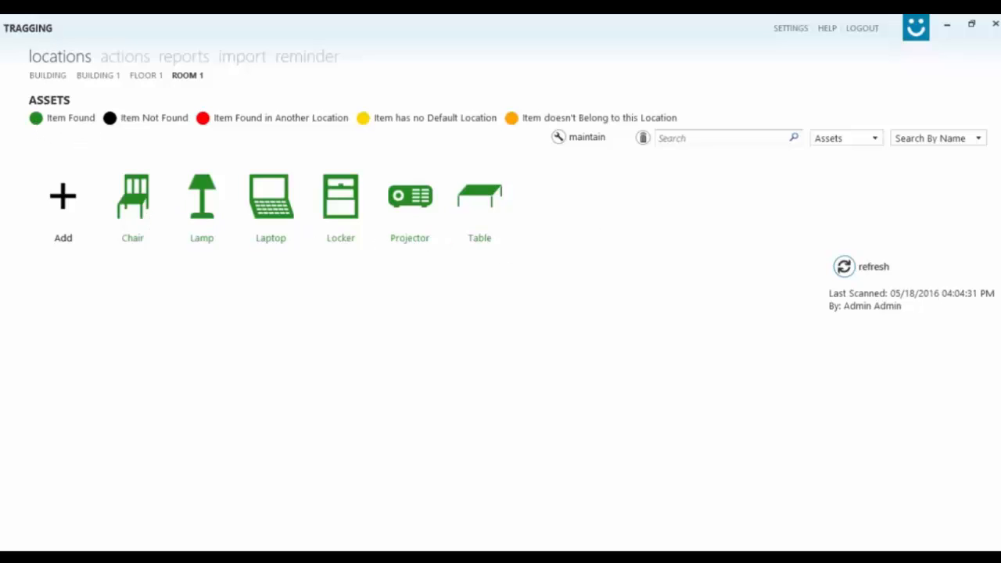
mouse_move(1000, 550)
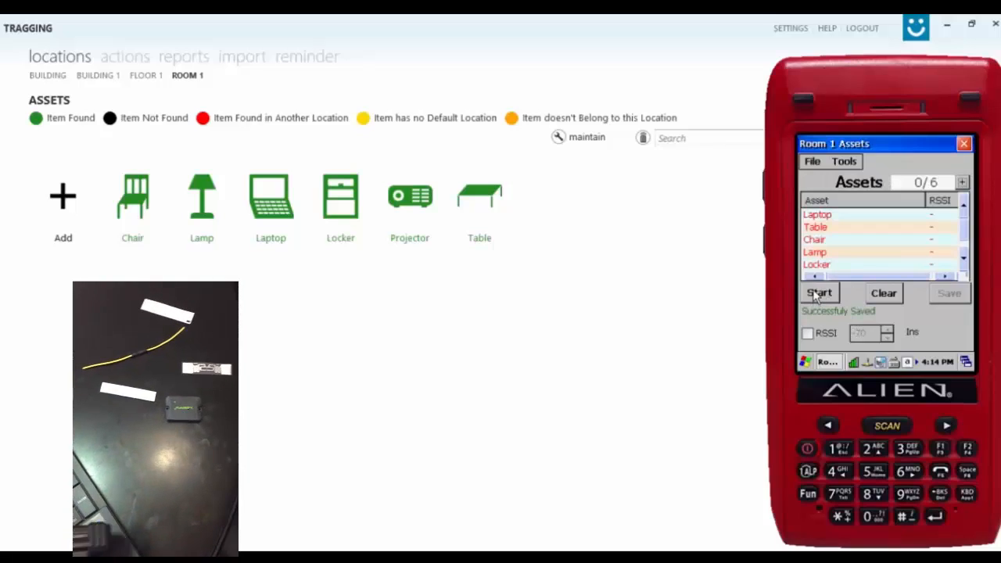
Rescan Room 1 on the reader, stopping at 5/6 with Locker missing, and save.
click(819, 293)
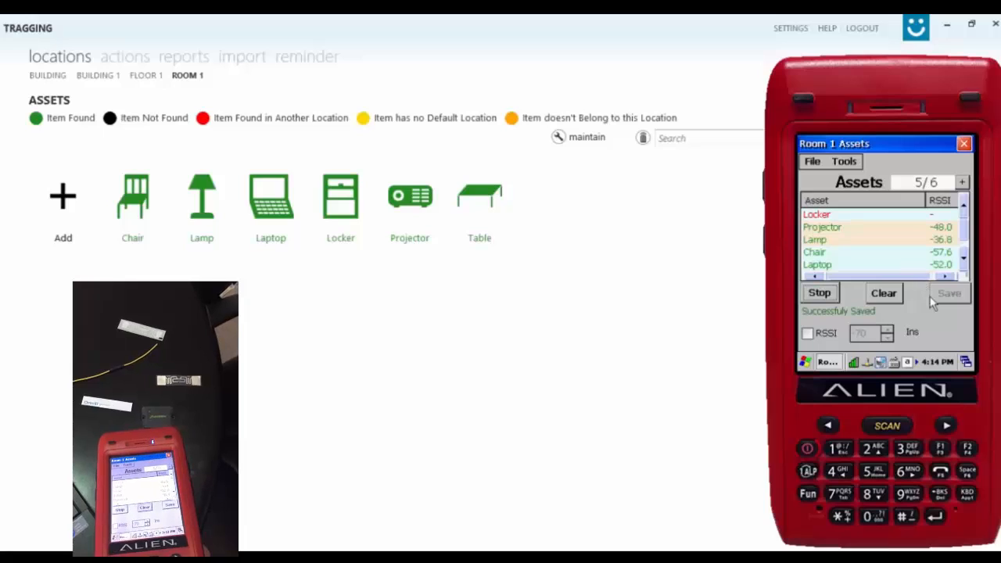
click(831, 293)
click(953, 296)
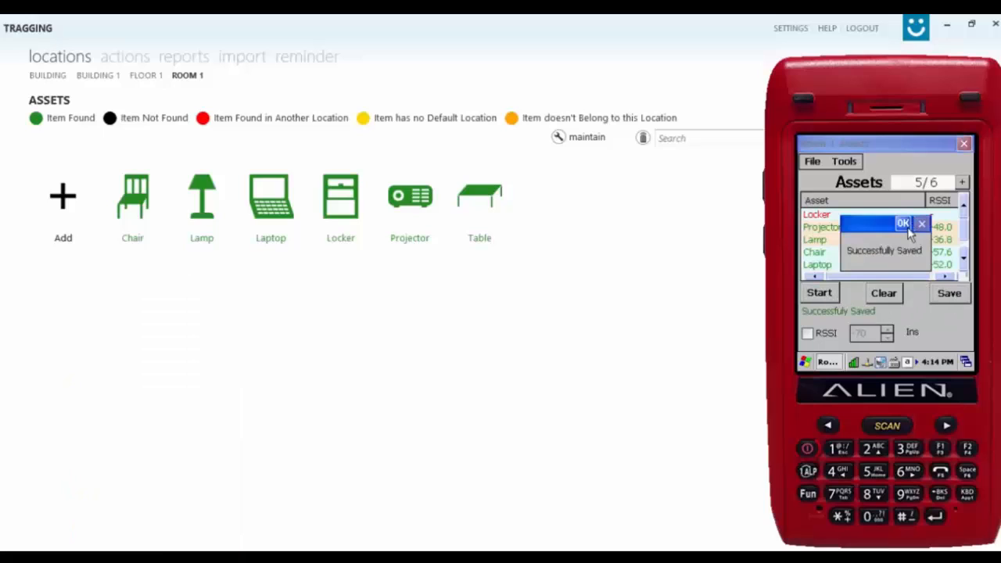
click(904, 226)
Synchronize the saved Room 1 rescan with the Tragging server.
click(818, 163)
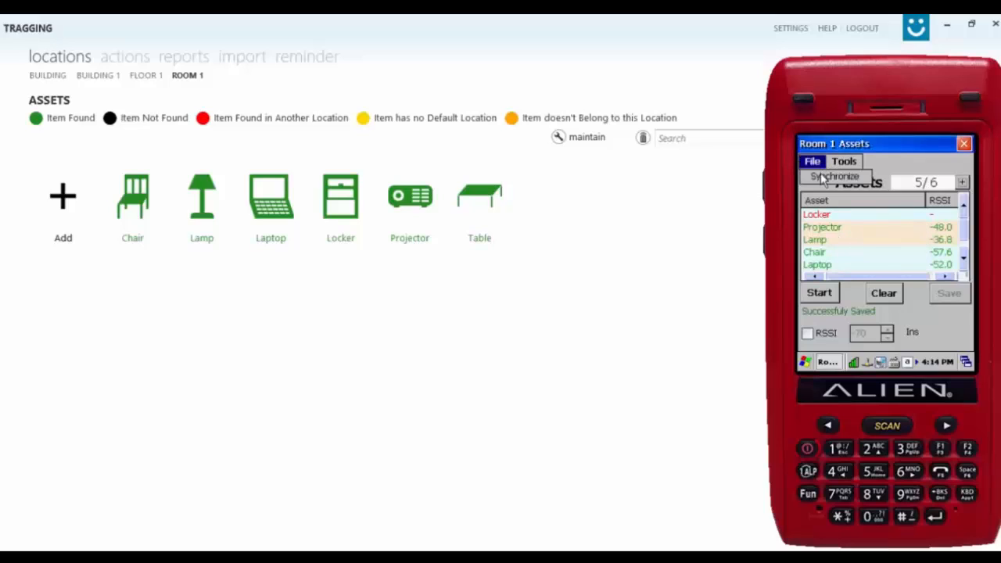
click(830, 177)
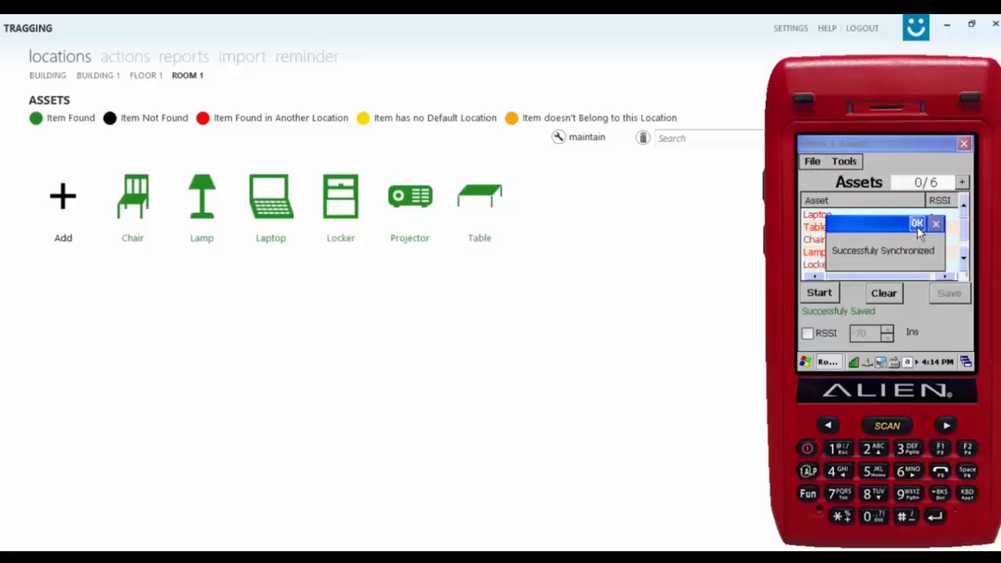
click(916, 224)
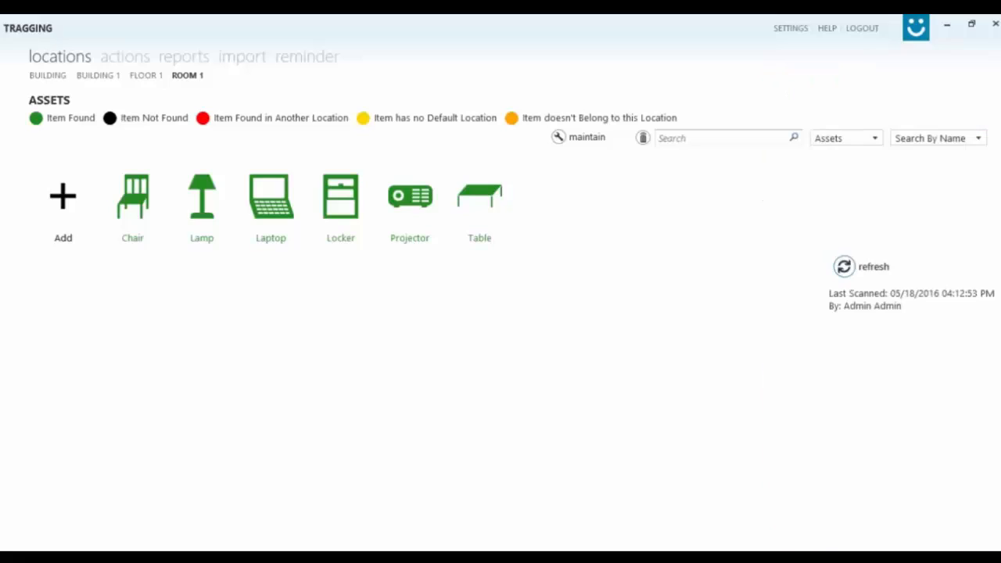
Refresh Room 1 to its 05:08:18 PM scan, then move to Room 2's empty asset page.
click(862, 266)
click(148, 77)
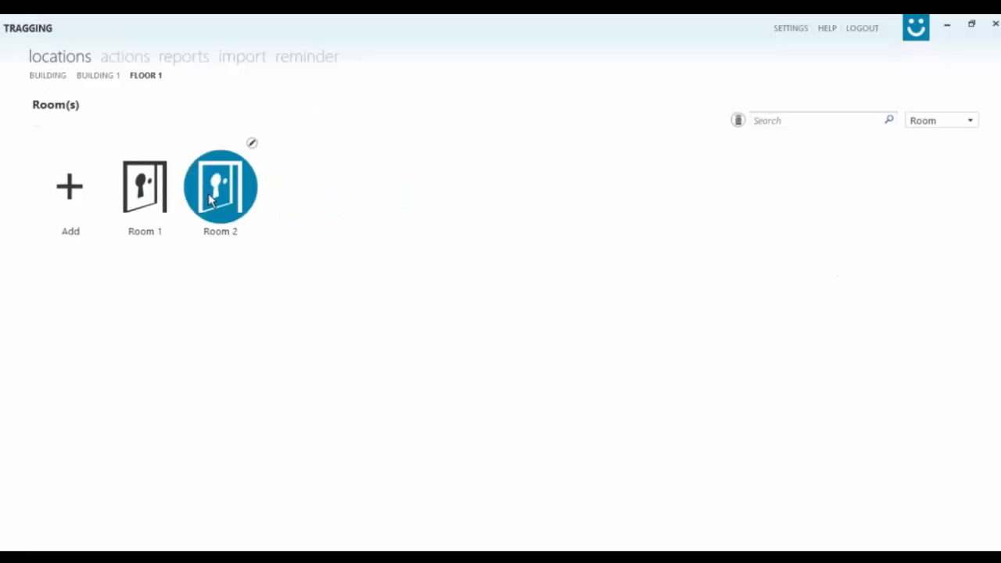
click(212, 200)
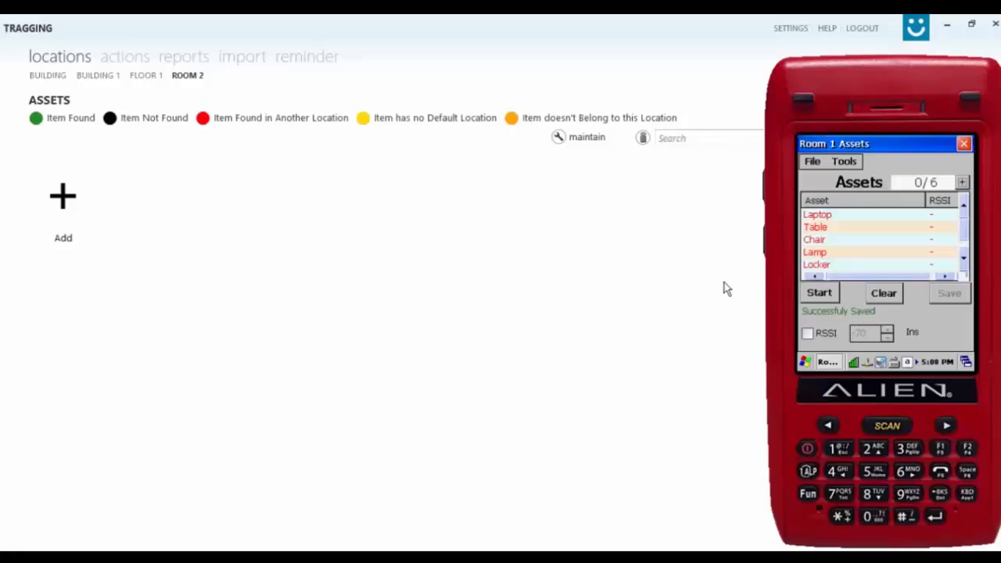
On the reader, switch from Room 1 to Room 2 and save its scan.
click(965, 145)
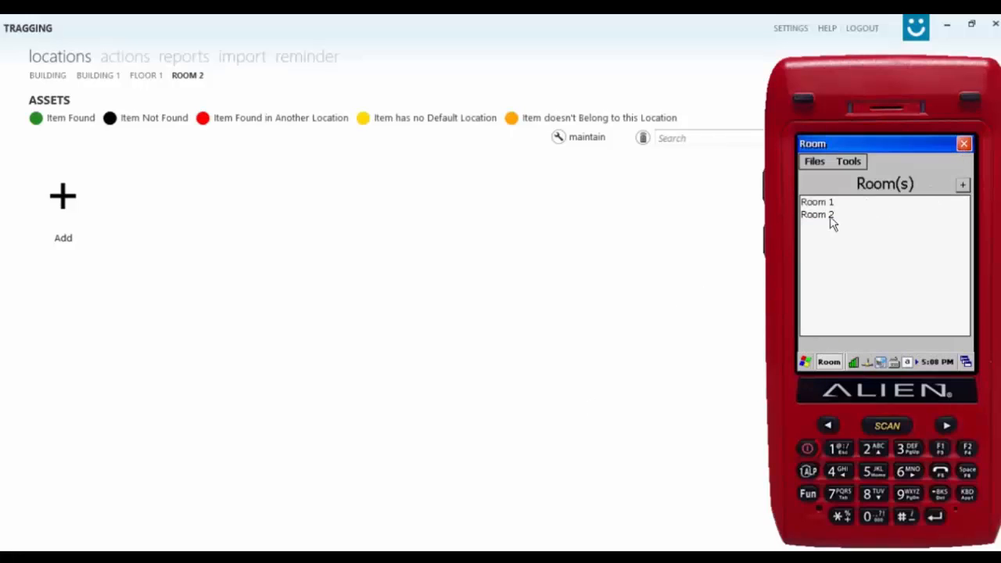
click(831, 219)
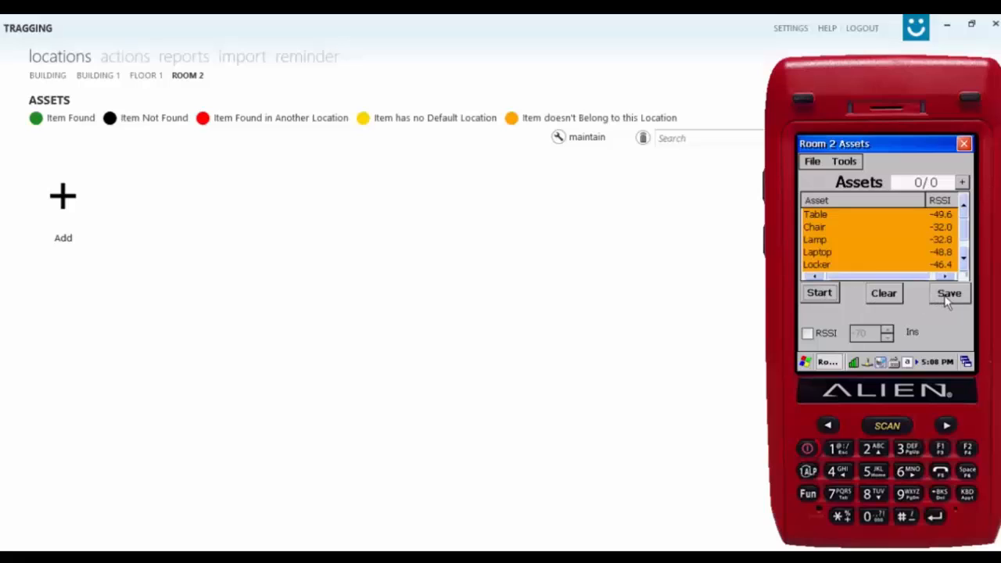
click(948, 301)
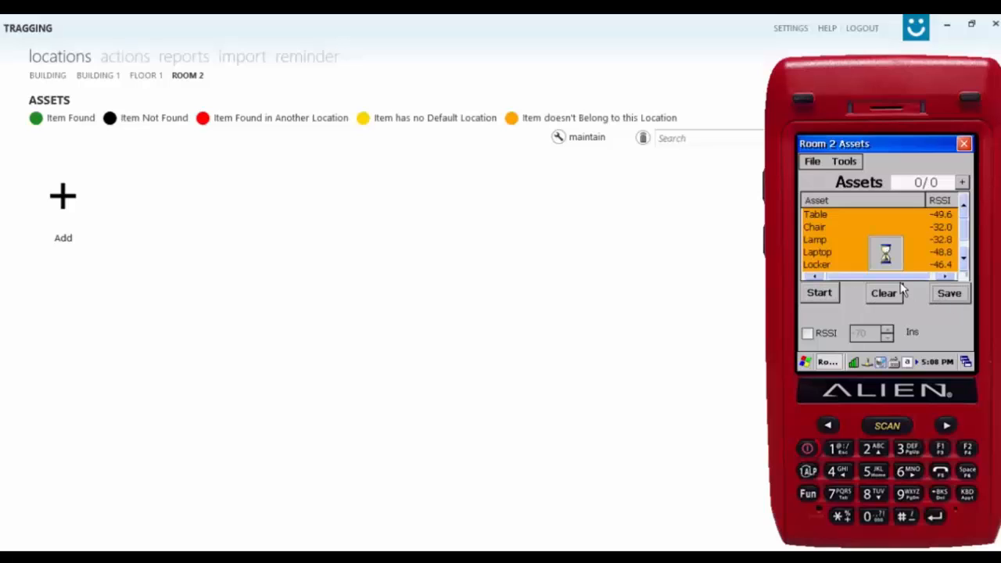
click(902, 226)
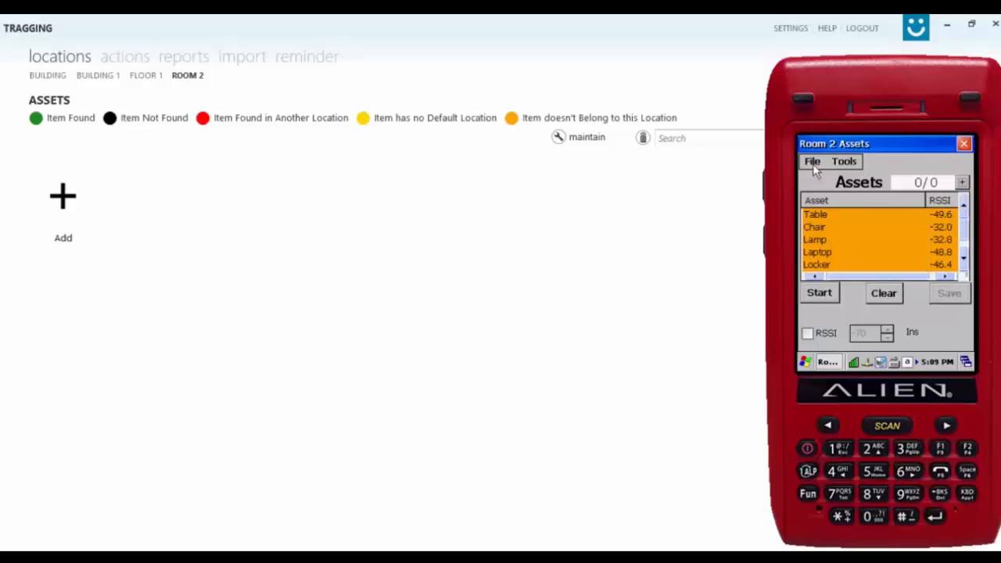
Synchronize the Room 2 scan and refresh Room 2, which shows six out-of-place assets.
click(814, 165)
click(820, 175)
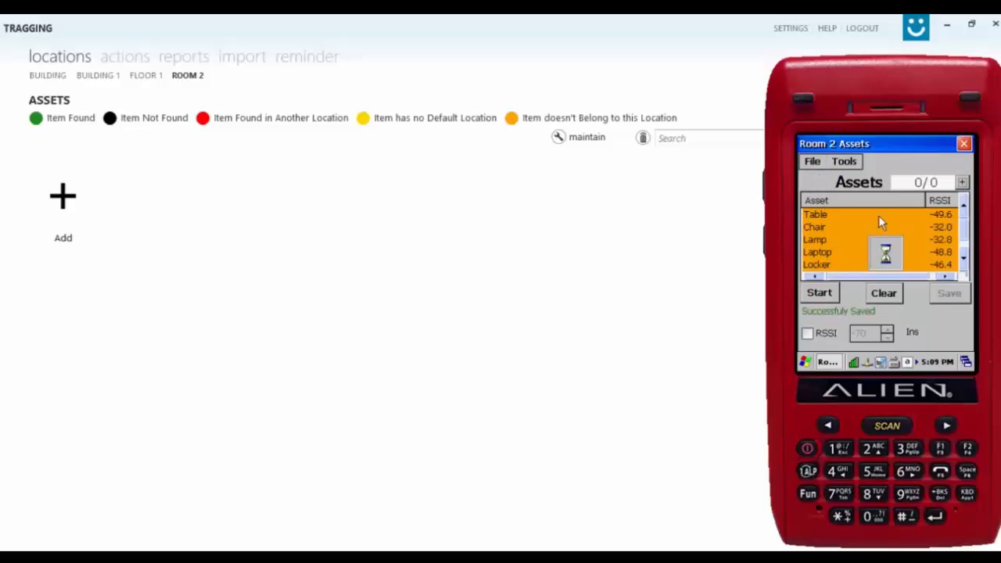
click(917, 223)
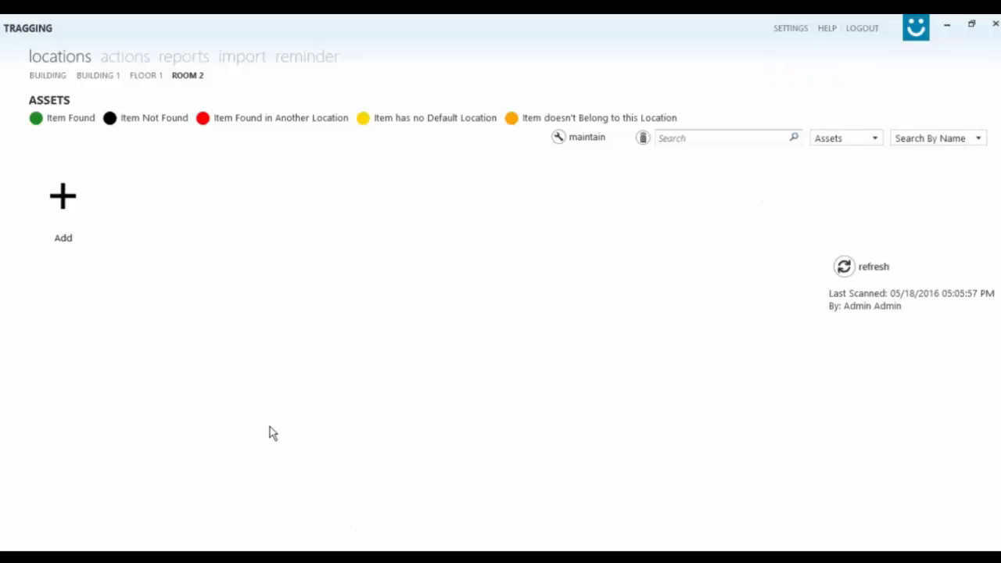
click(844, 267)
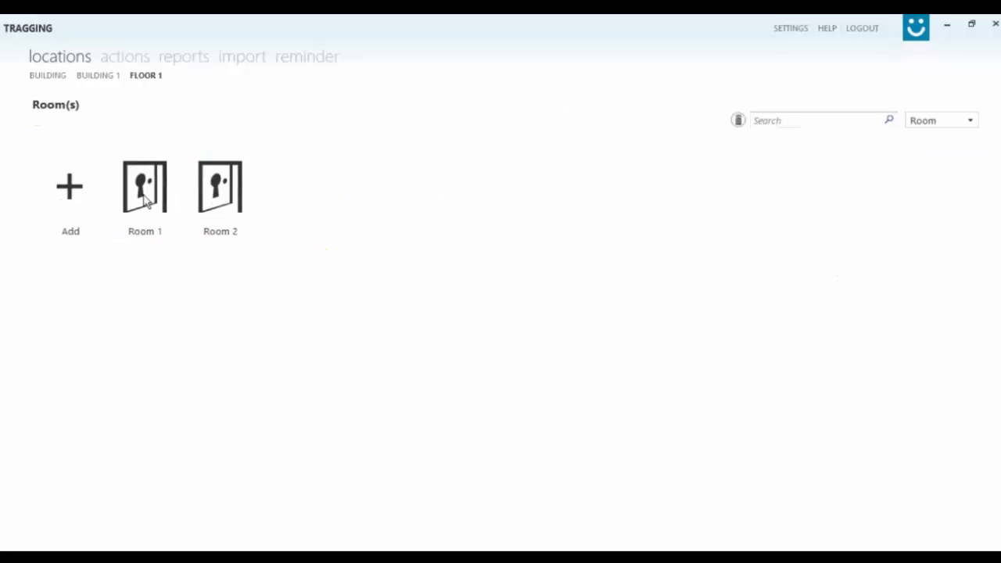
Confirm the misplaced Laptop as found in Room 1, then go to Move Assets.
click(150, 198)
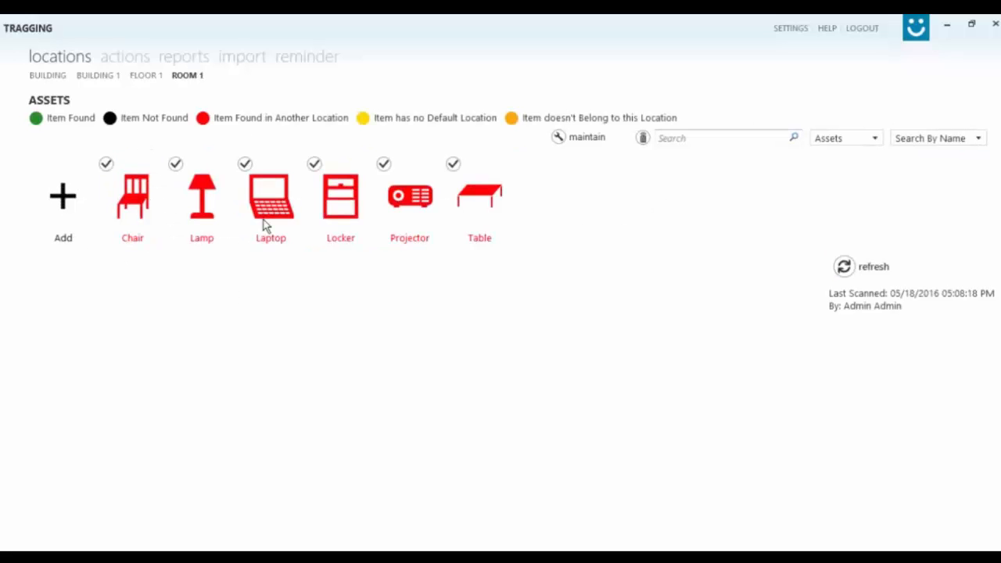
mouse_move(263, 225)
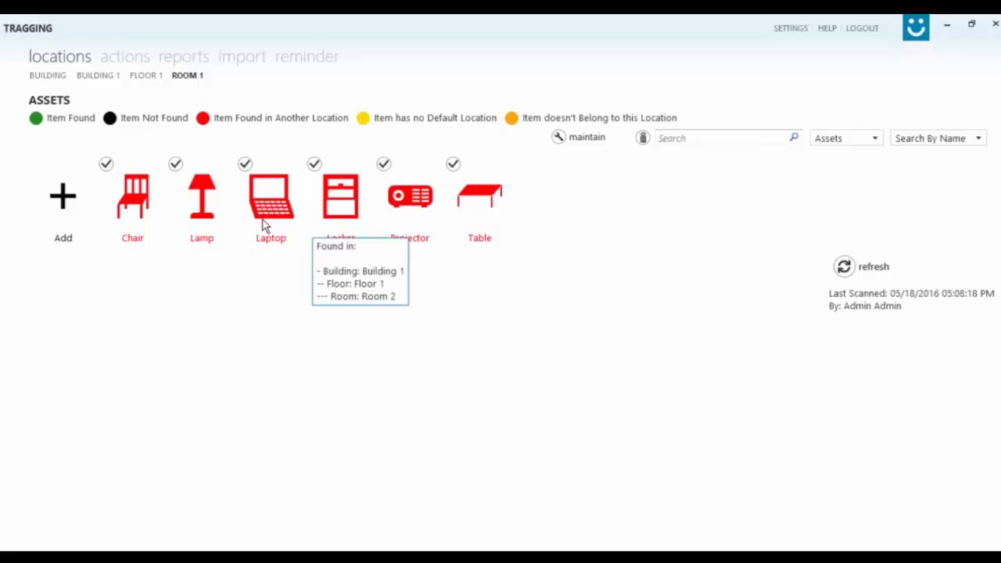
click(263, 225)
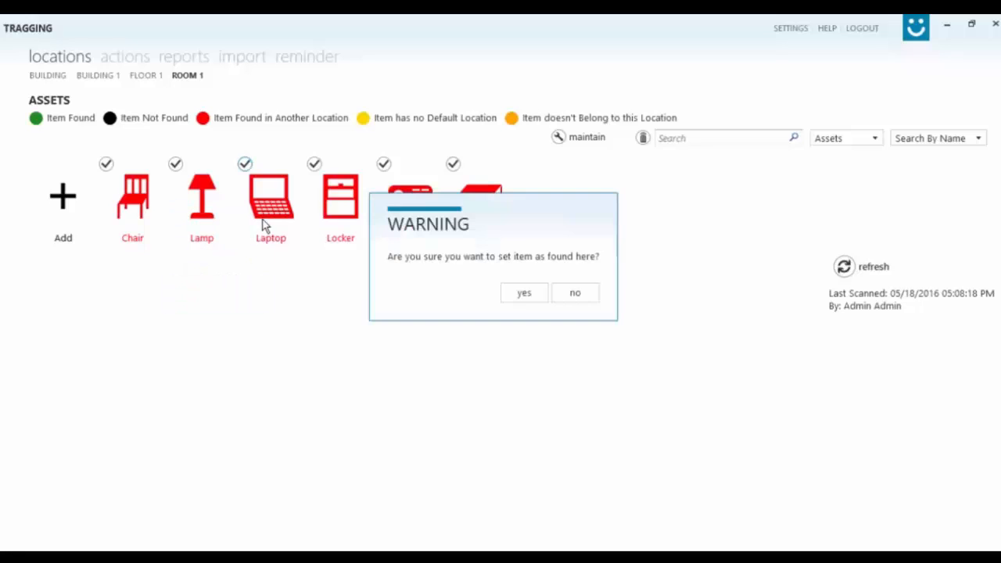
key(Return)
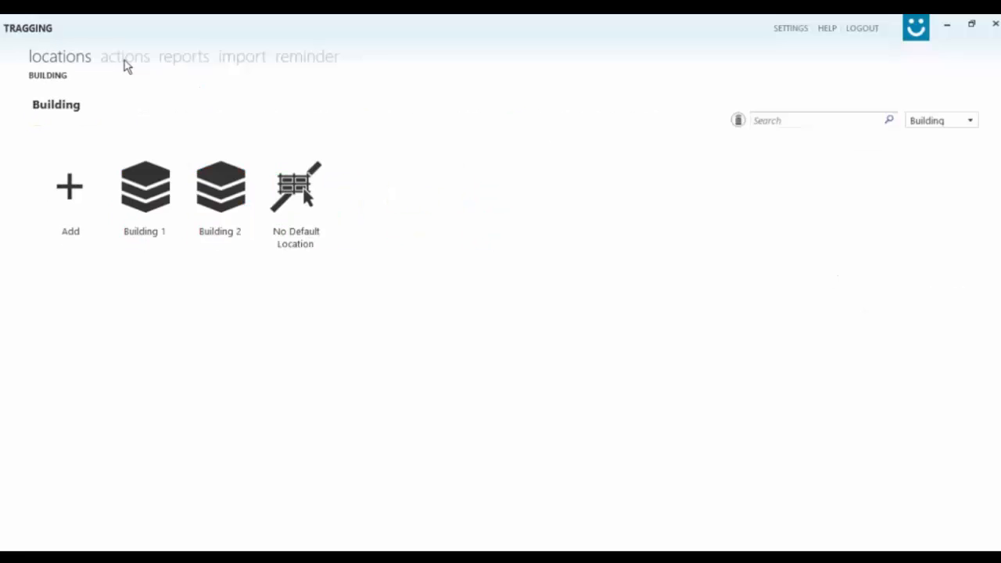
click(126, 60)
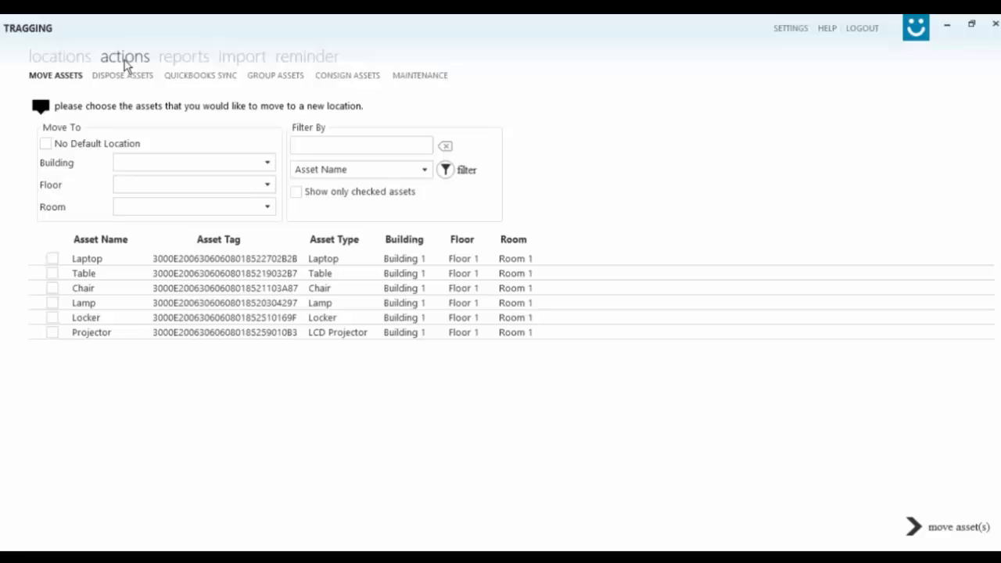
Tick the Laptop, check the Building dropdown's move destinations, then switch to Dispose Assets.
click(54, 259)
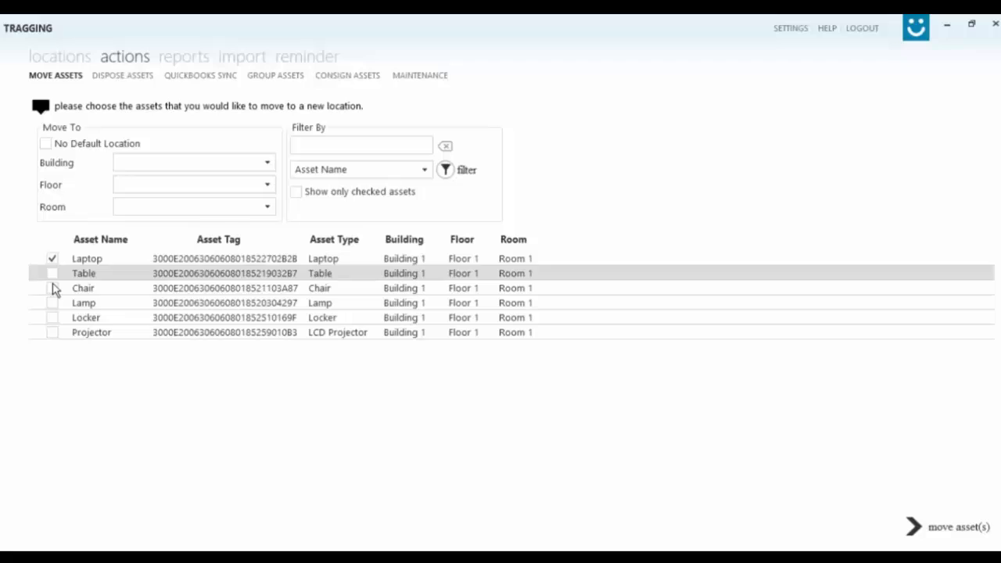
click(269, 165)
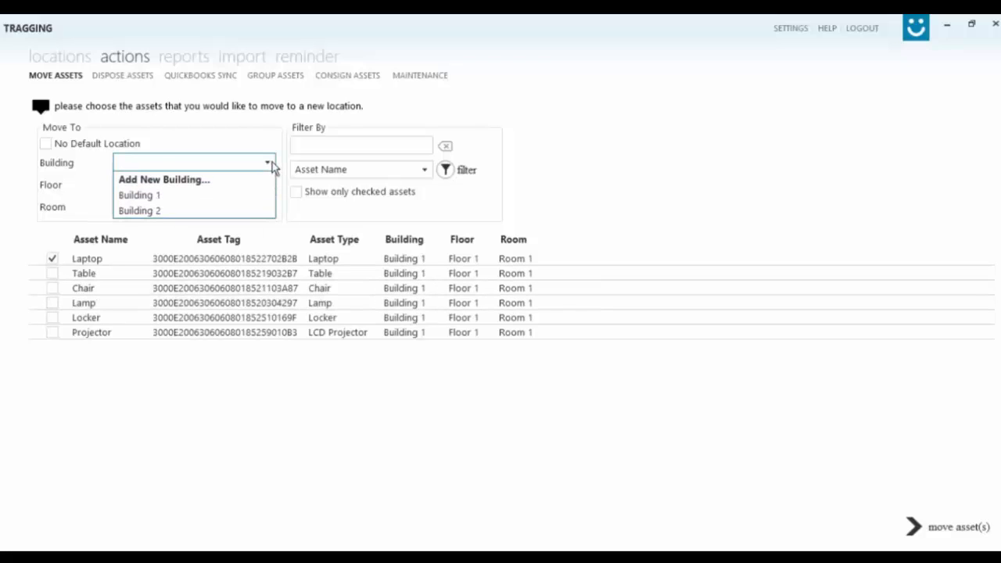
click(270, 165)
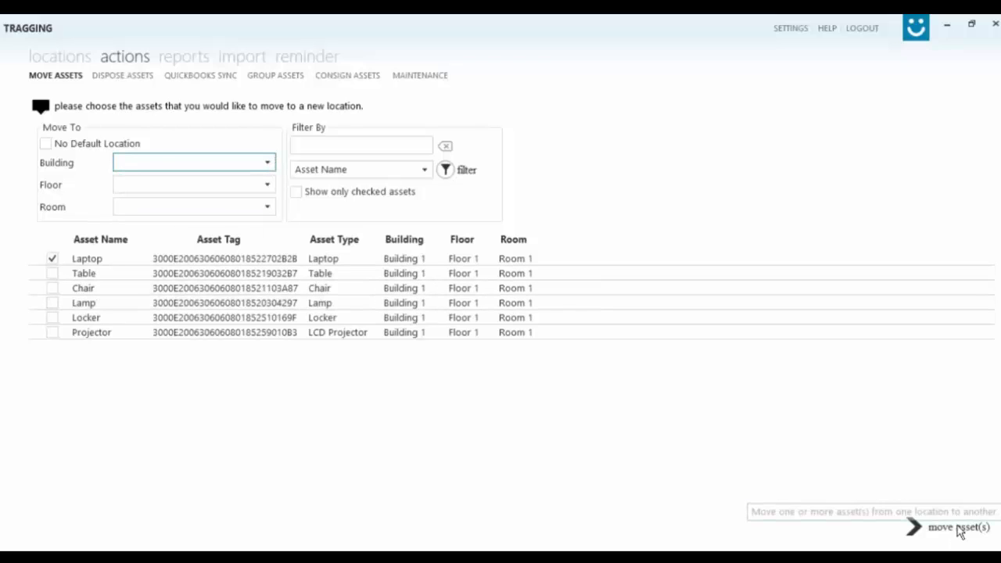
click(125, 76)
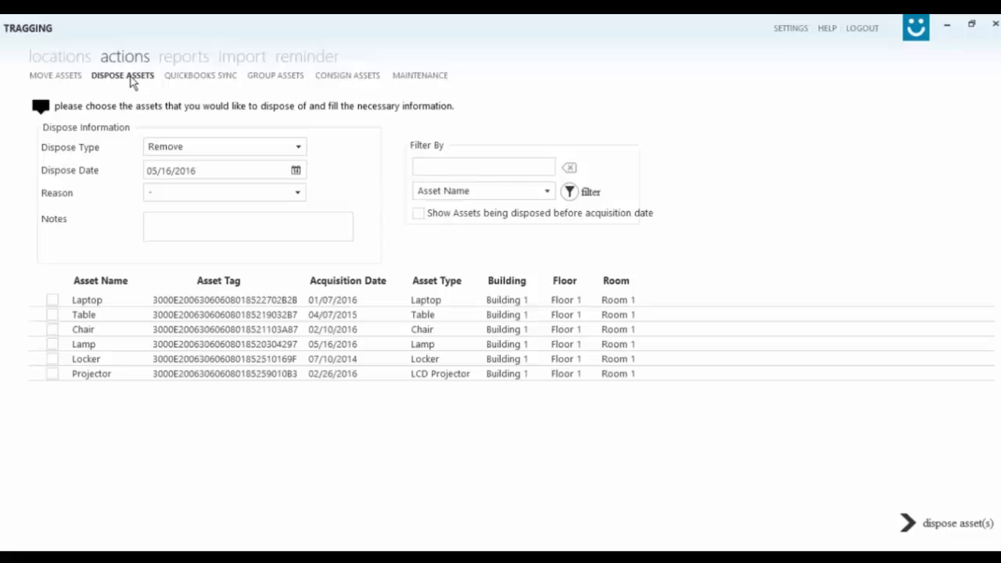
Tick the Laptop for disposal, browse types and reasons keeping Remove, then open Group Assets.
click(55, 304)
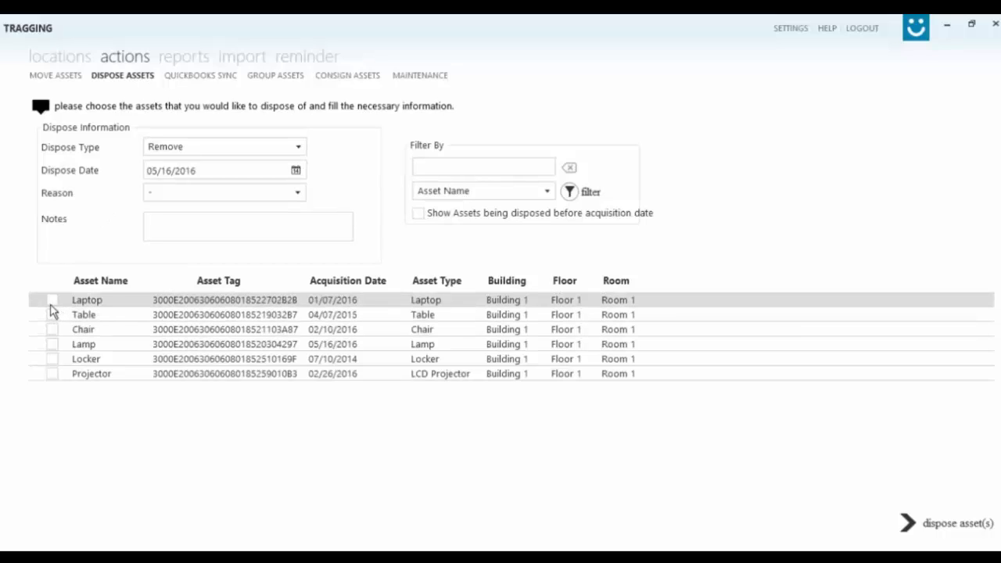
click(298, 153)
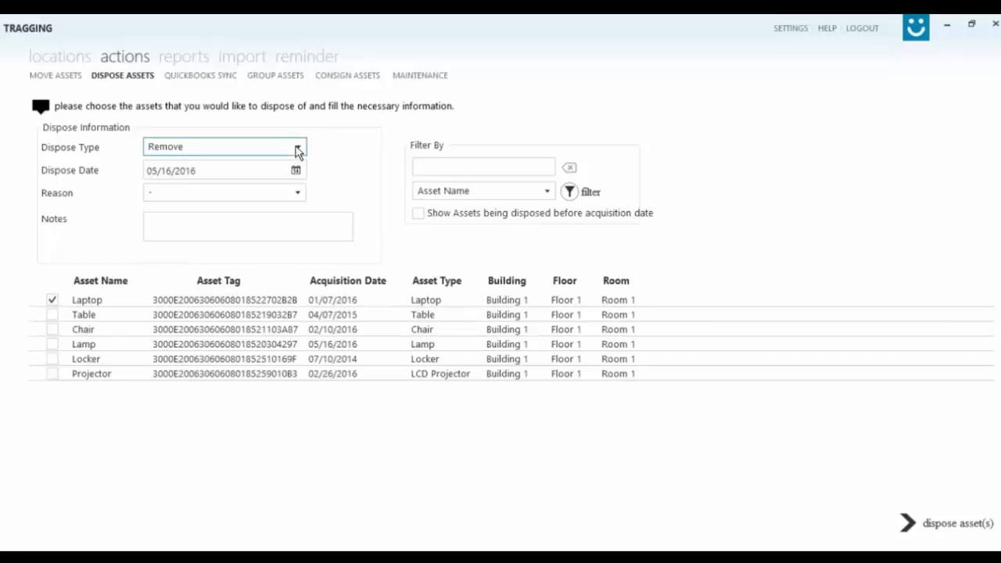
click(297, 151)
click(298, 151)
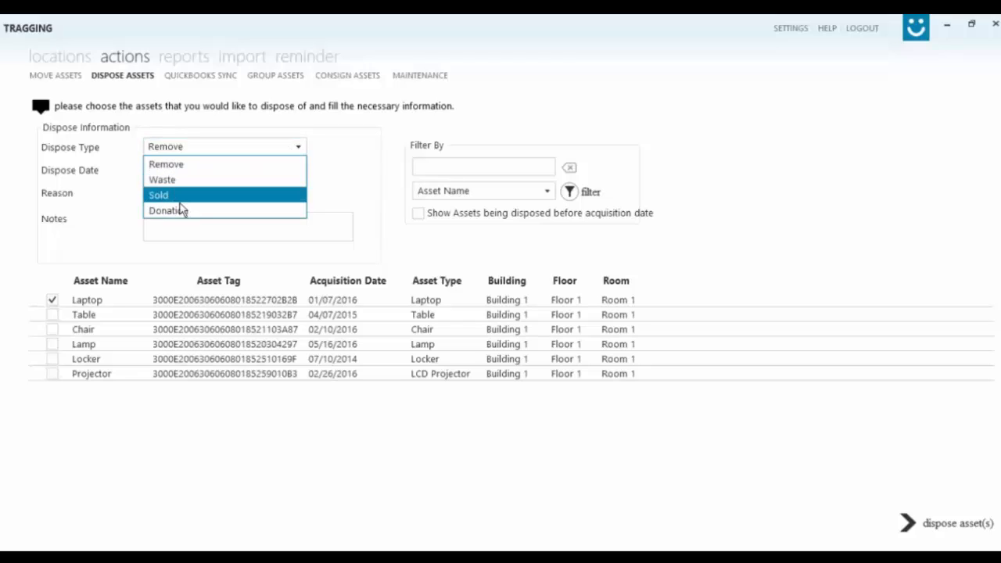
click(300, 146)
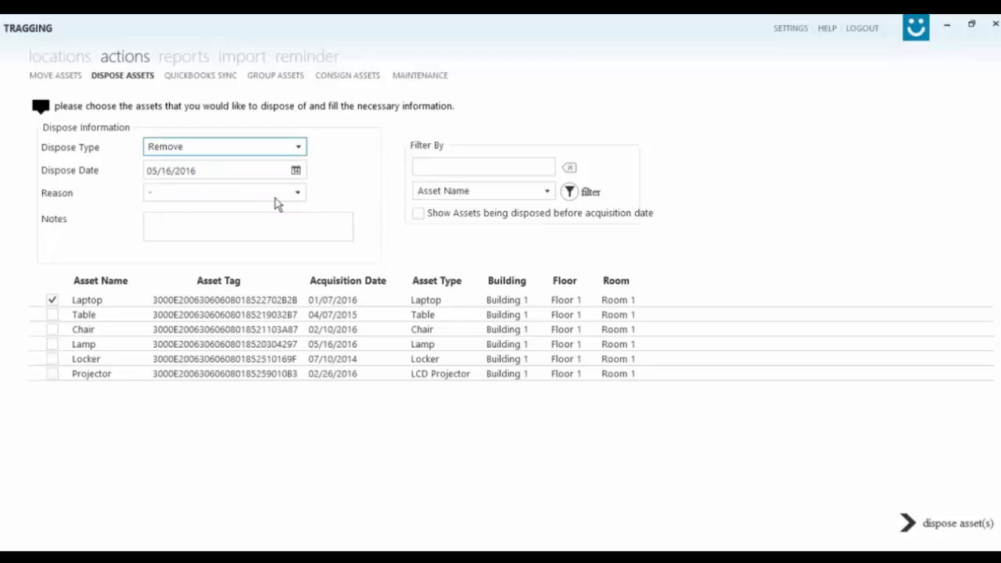
click(299, 194)
click(297, 192)
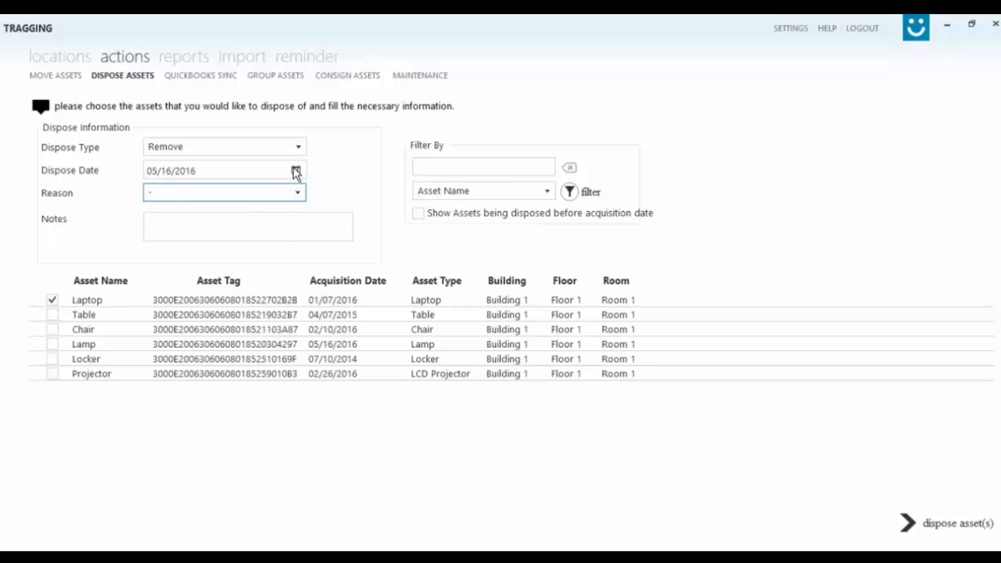
click(248, 225)
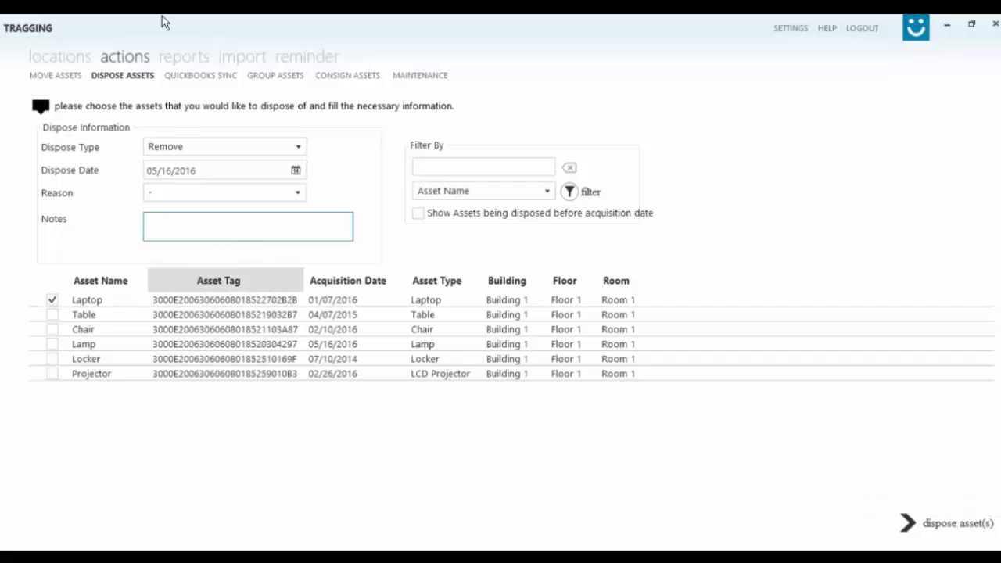
click(274, 75)
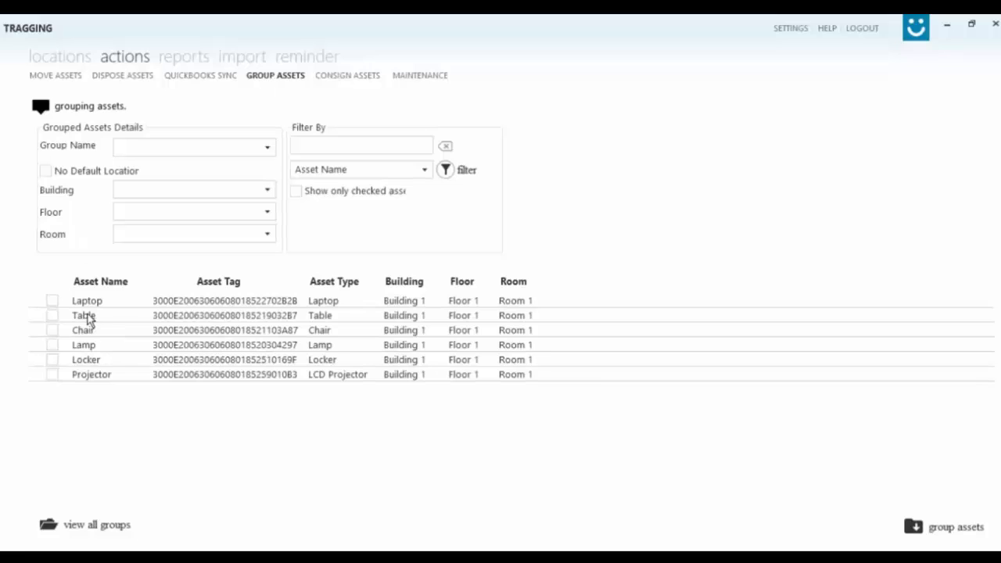
Tick Table and Chair for a group located in Building 1, Floor 1, Room 1.
click(52, 315)
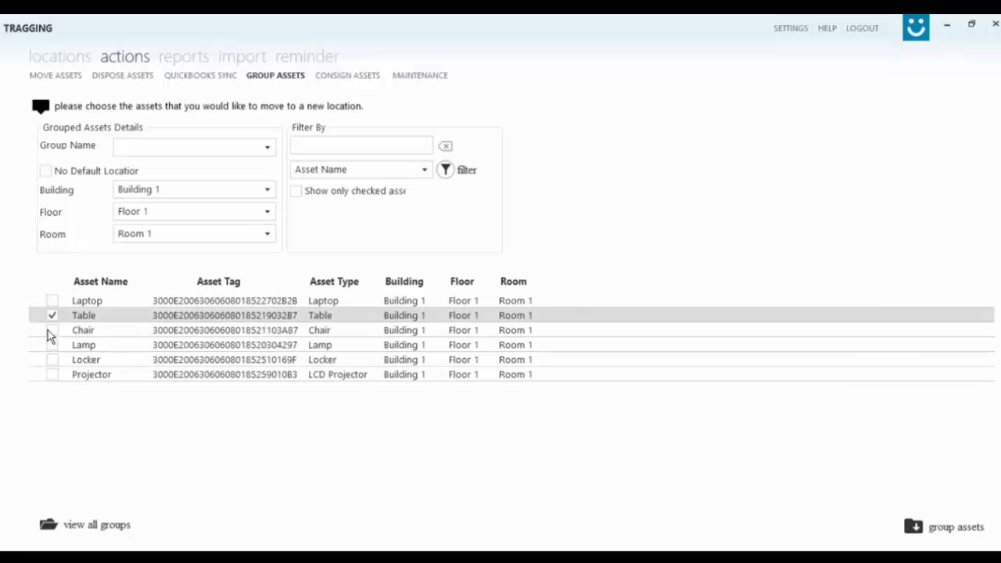
click(52, 330)
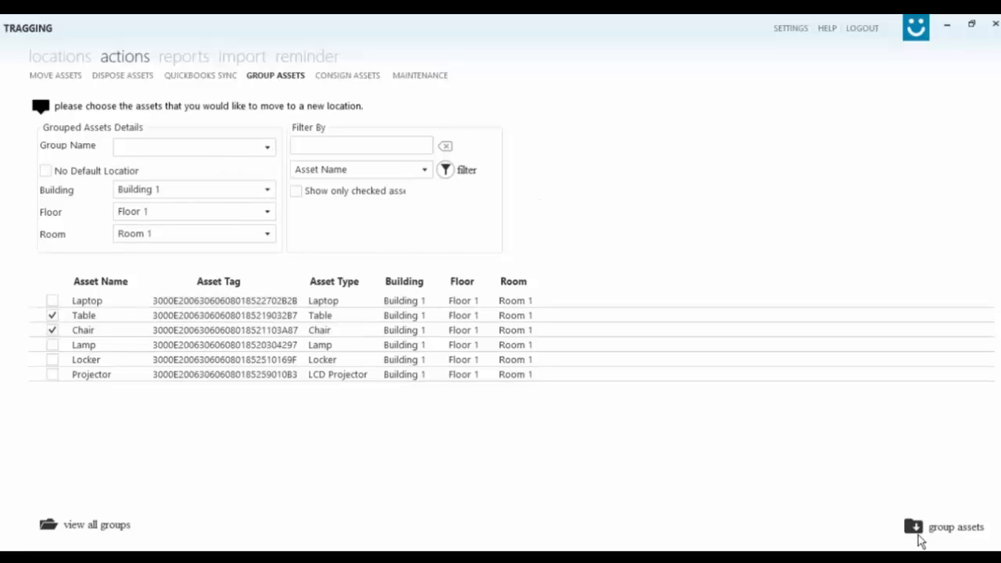
On Consign Assets, check consignees and return date, tick Laptop and Table, then open Maintenance.
click(368, 76)
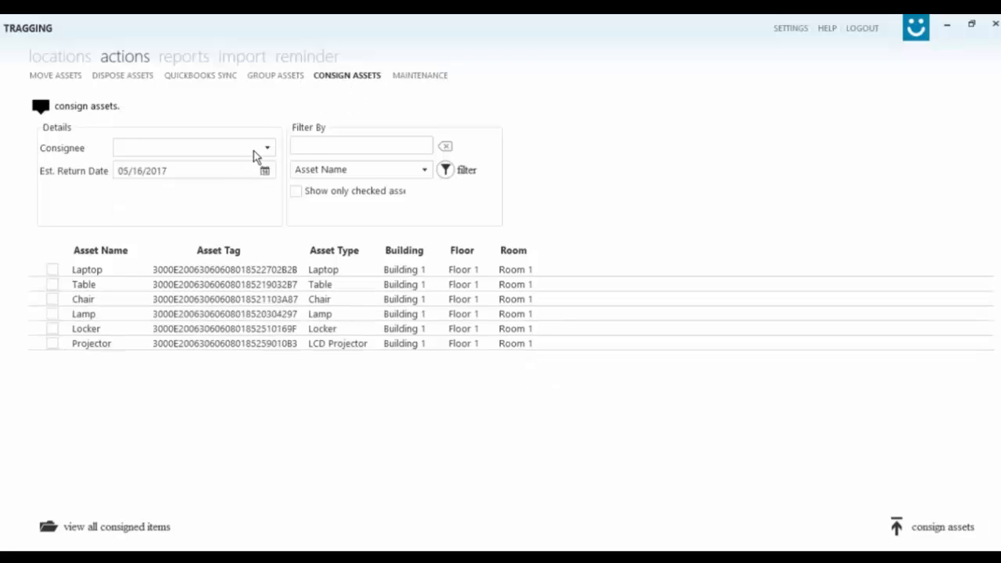
click(266, 149)
click(266, 149)
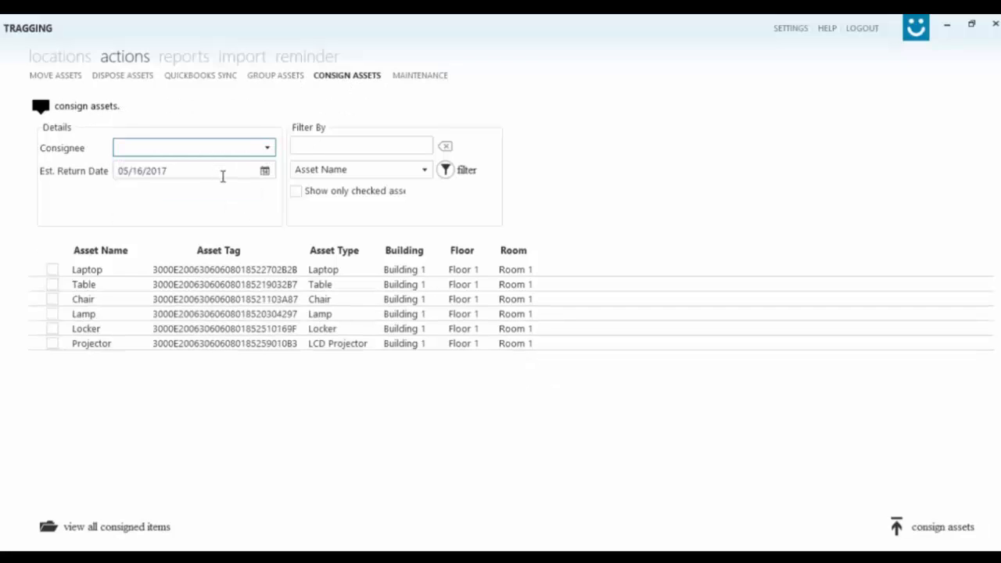
click(225, 172)
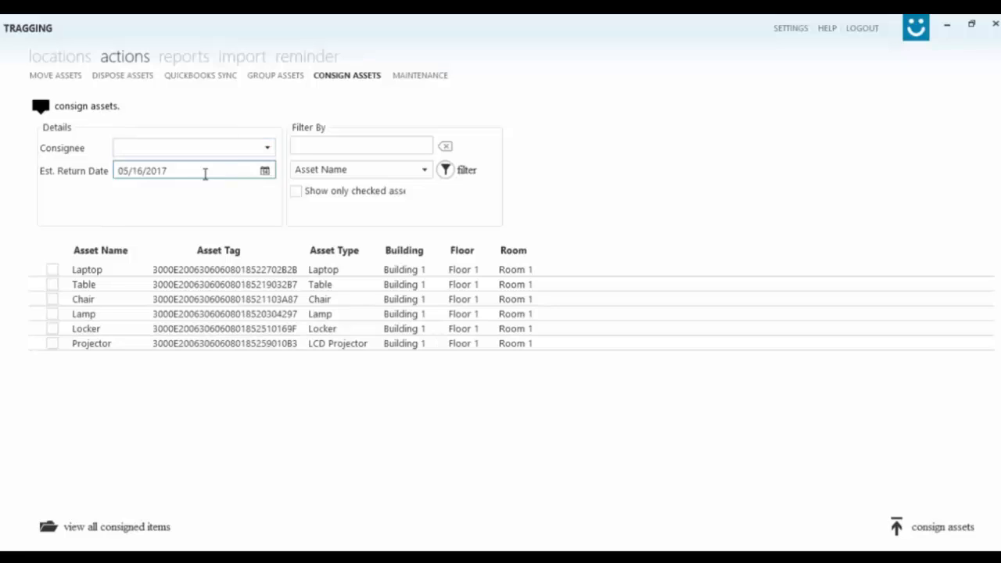
click(47, 273)
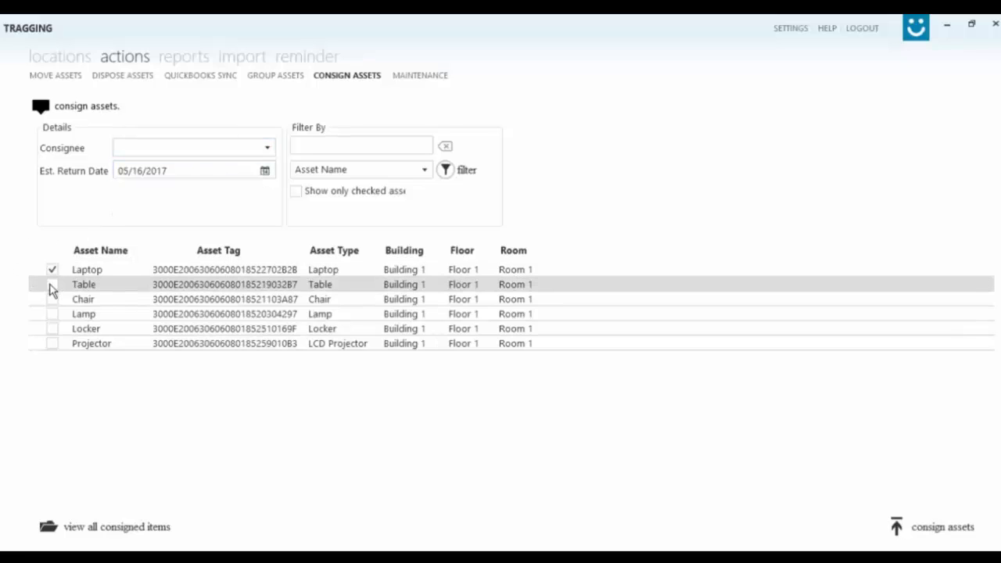
click(52, 286)
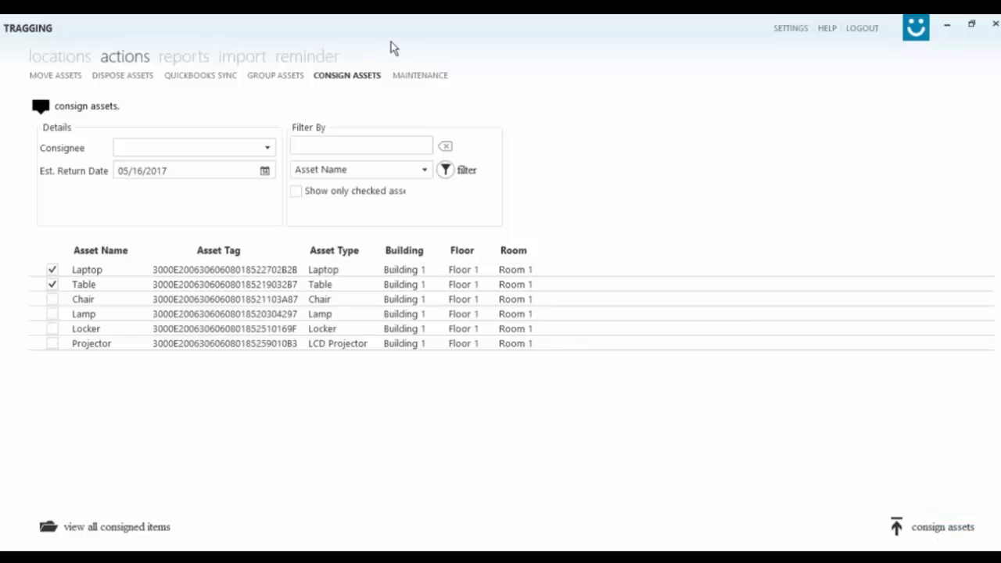
click(427, 78)
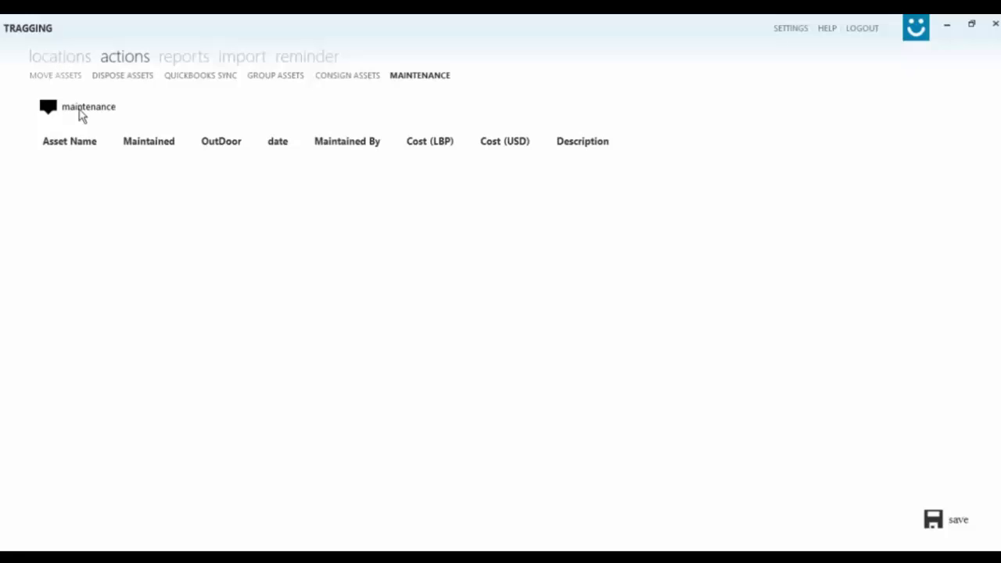
Send the Laptop in Building 1, Floor 1, Room 1 into maintenance.
click(72, 63)
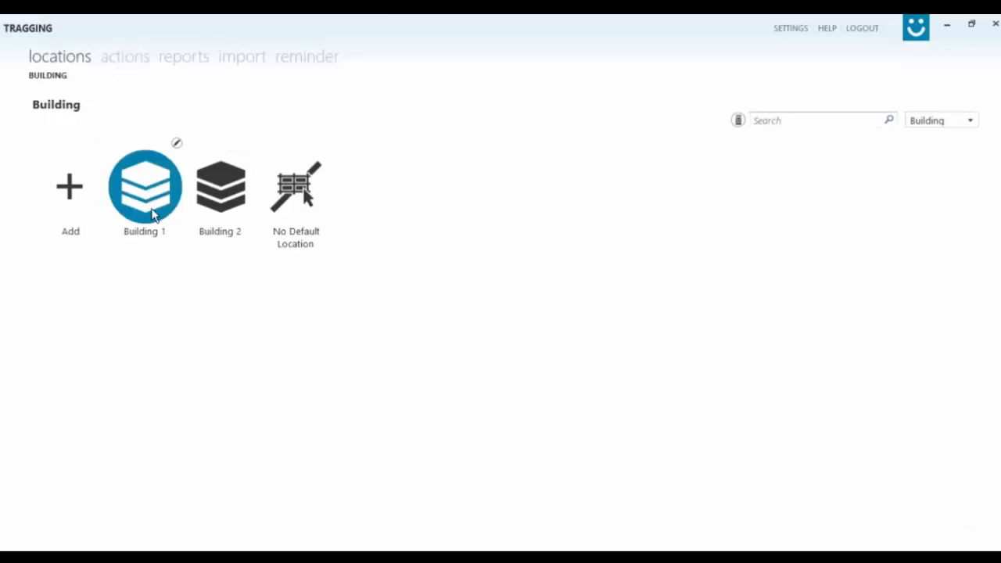
click(152, 219)
click(152, 202)
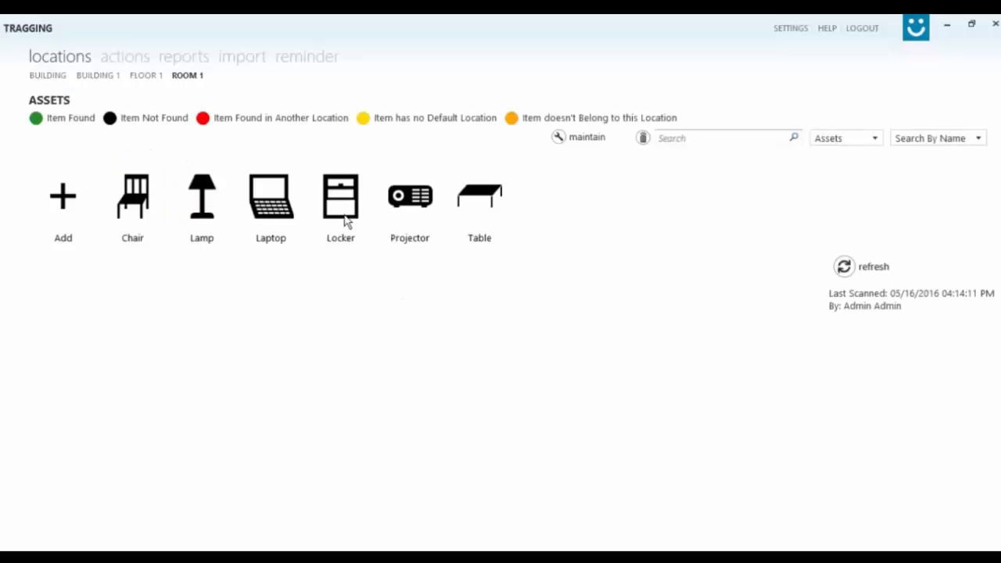
click(582, 141)
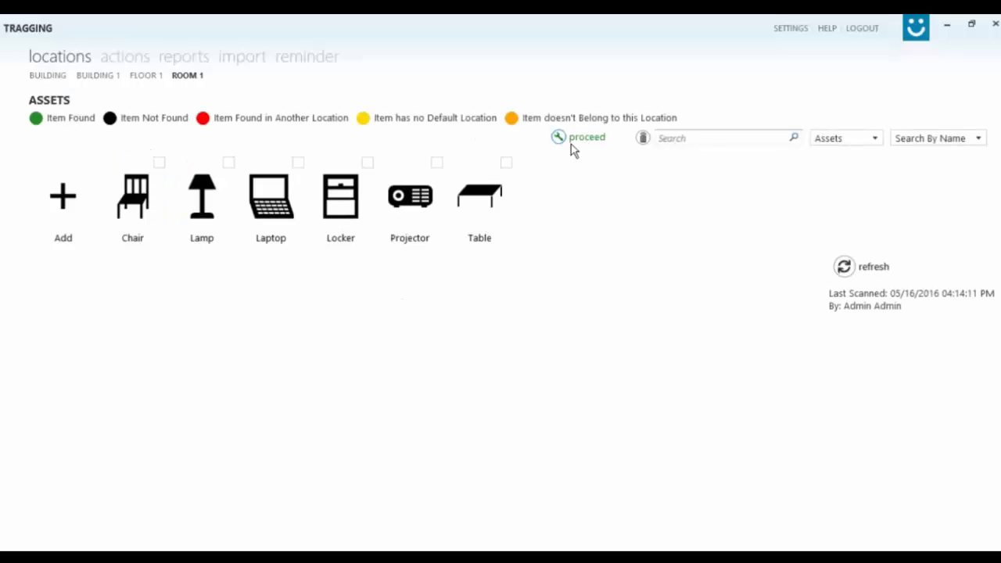
click(299, 163)
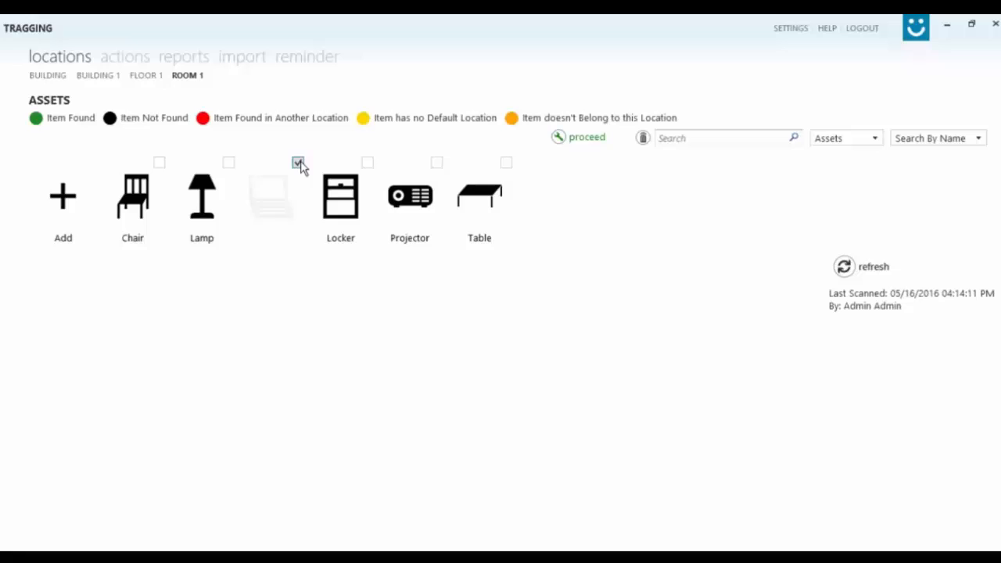
click(579, 139)
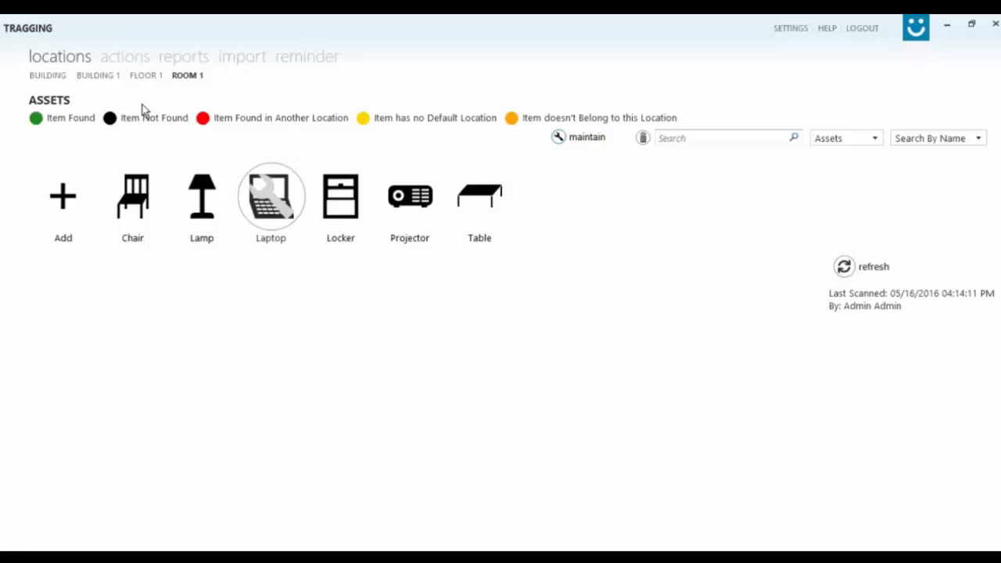
Mark the Laptop as maintained in the Maintenance table and save the record.
click(110, 61)
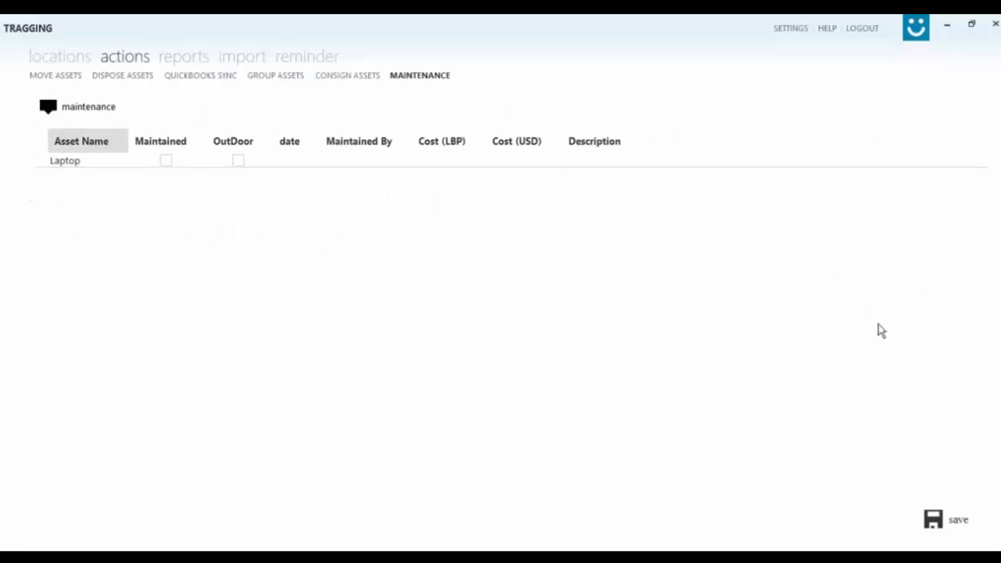
click(164, 162)
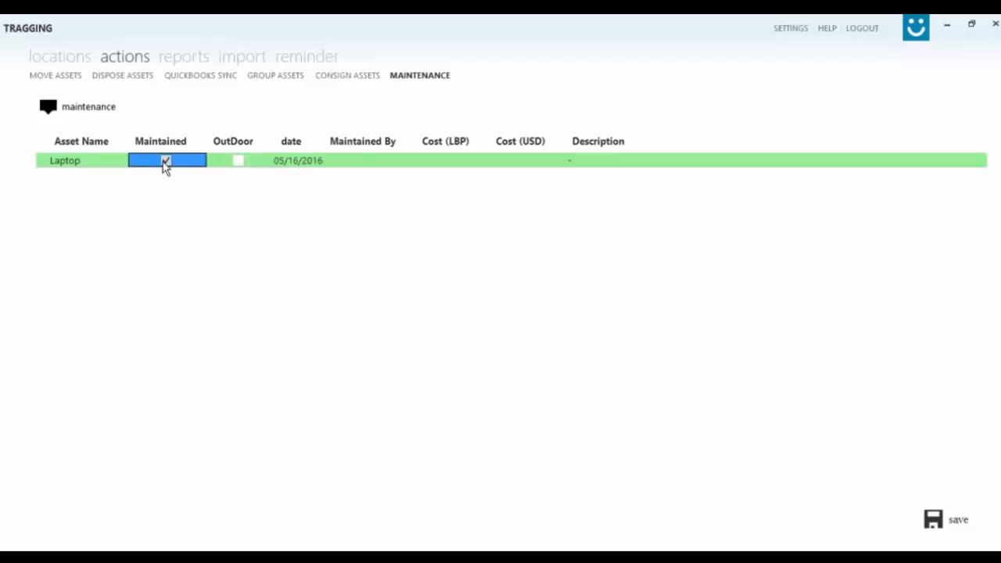
click(935, 521)
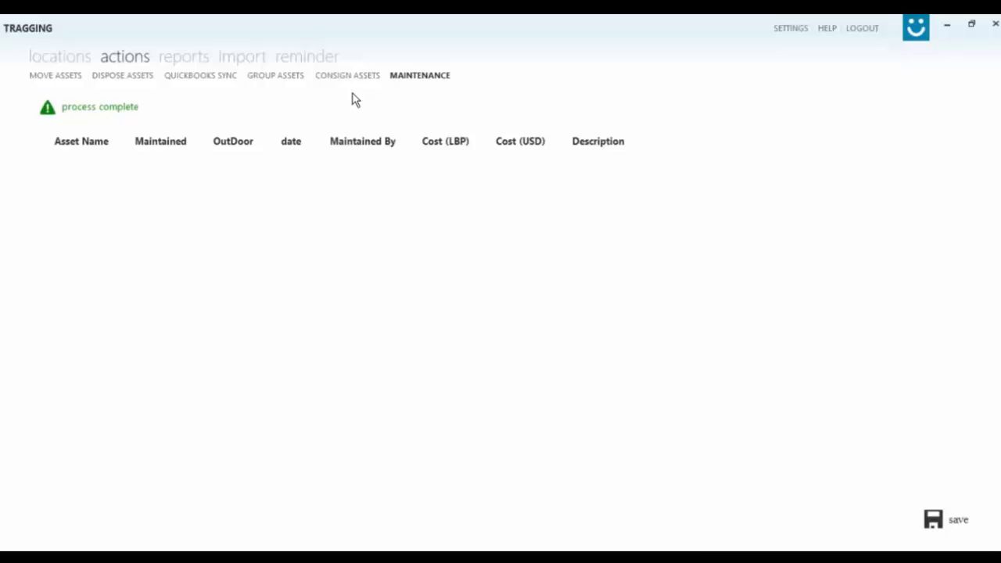
Browse the Assets History, Disposed Assets and Accounting reports, then show the Import Assets help topic.
click(187, 59)
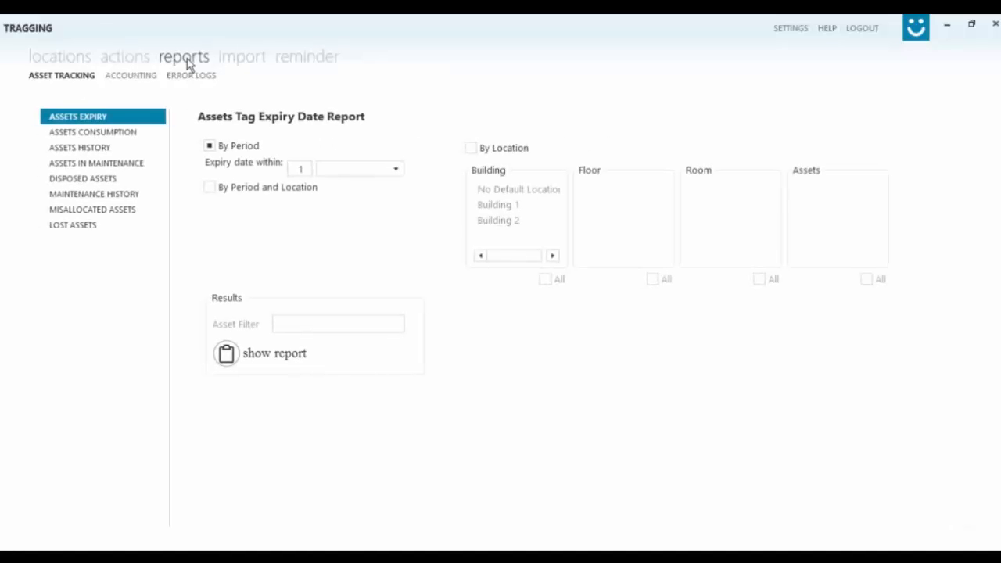
click(96, 150)
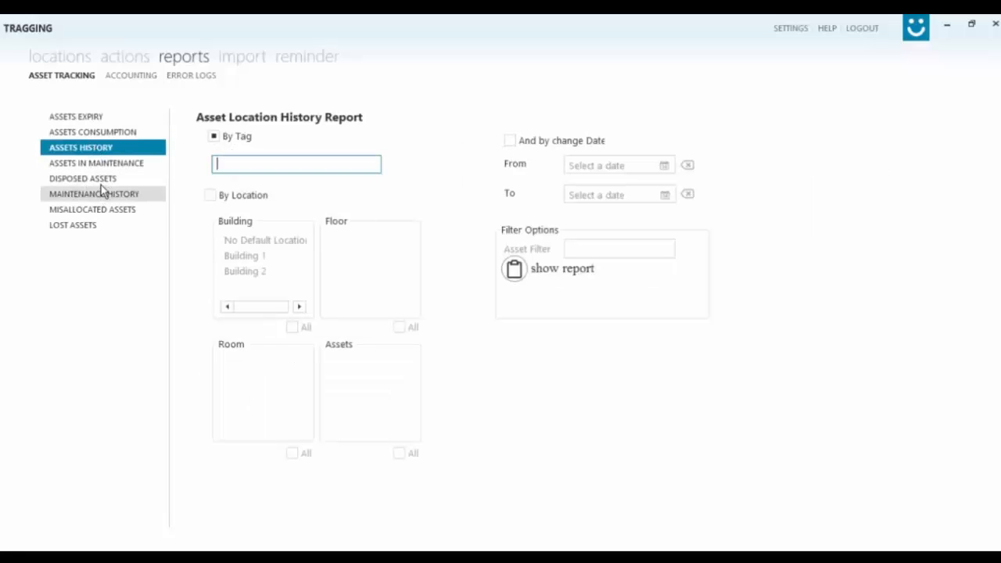
click(106, 182)
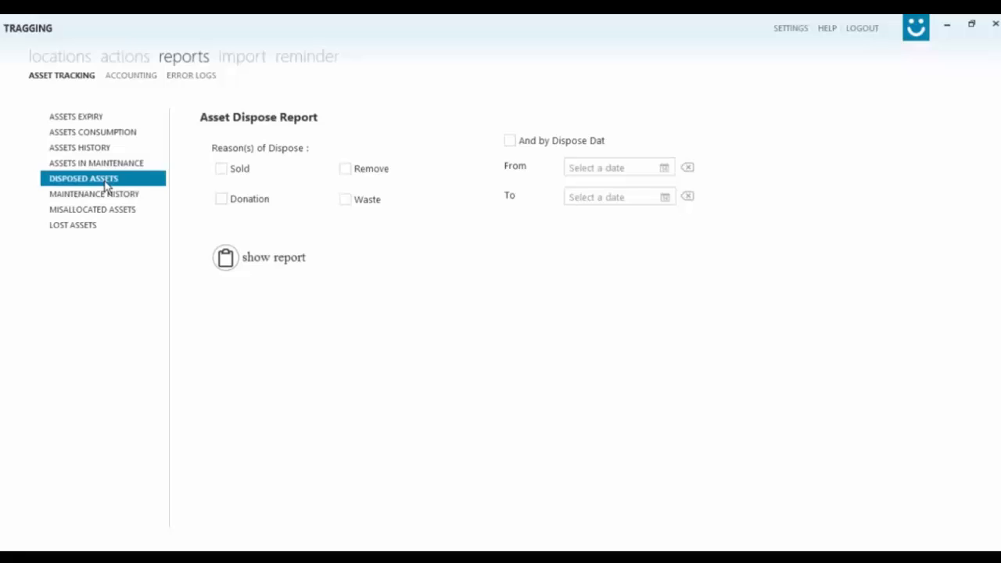
click(133, 75)
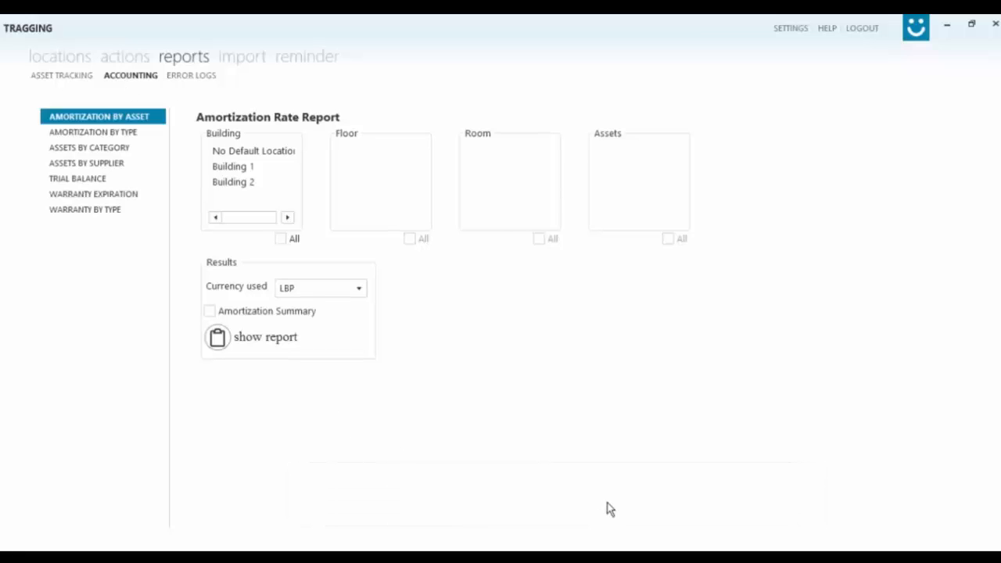
click(241, 58)
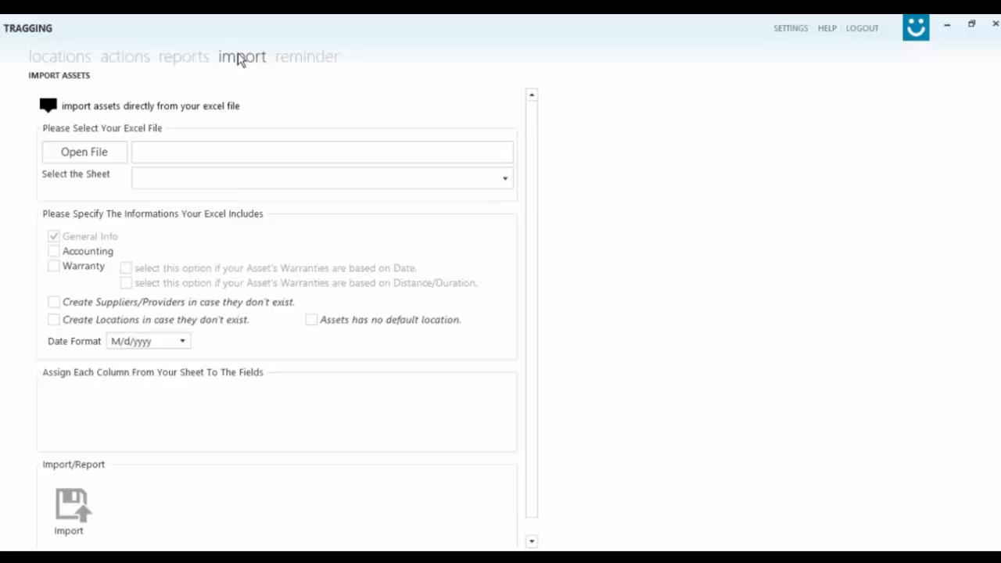
key(F1)
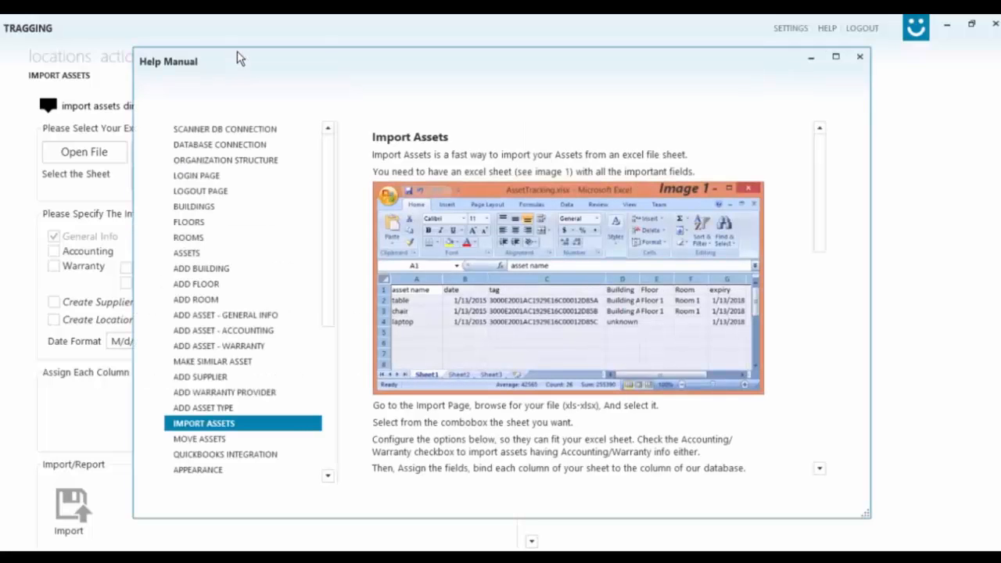